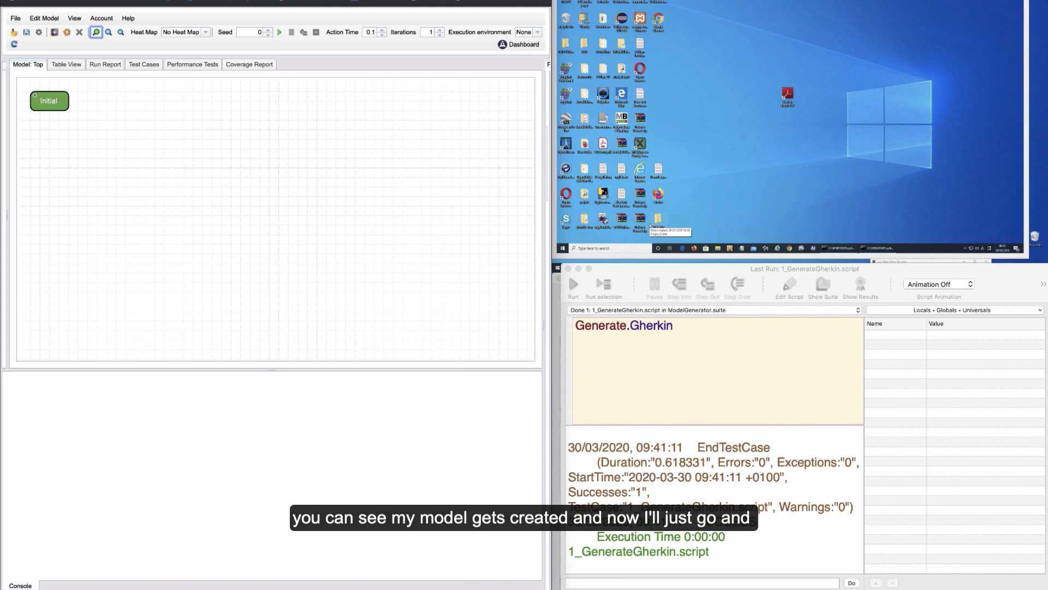
Import GherkinDemo.json from the GherkinDemo.suite folder in DAI_suites and save the model as GherkinDemoDemo
click(15, 18)
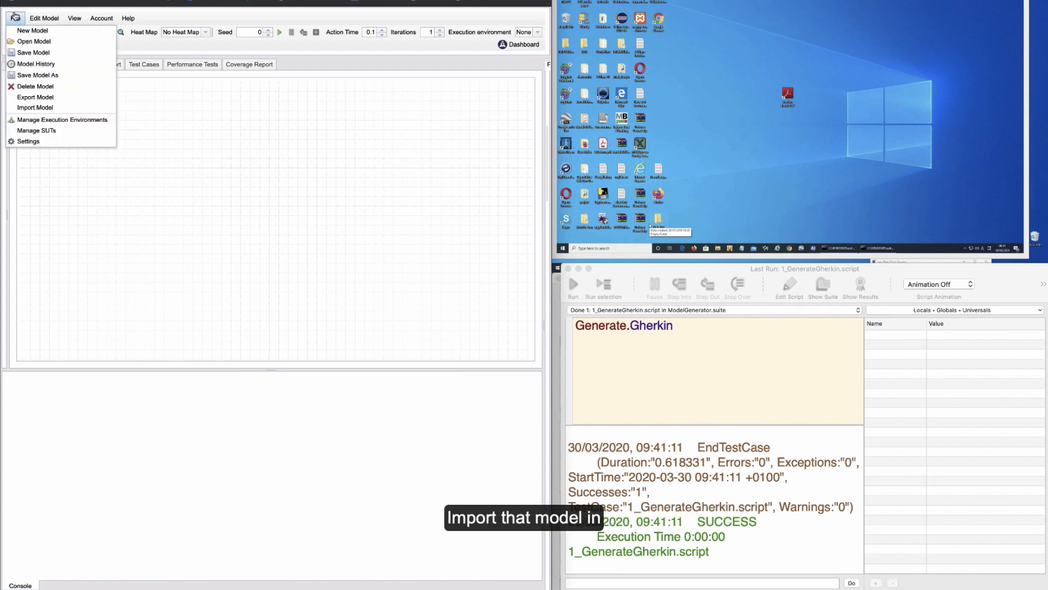
click(35, 107)
click(102, 81)
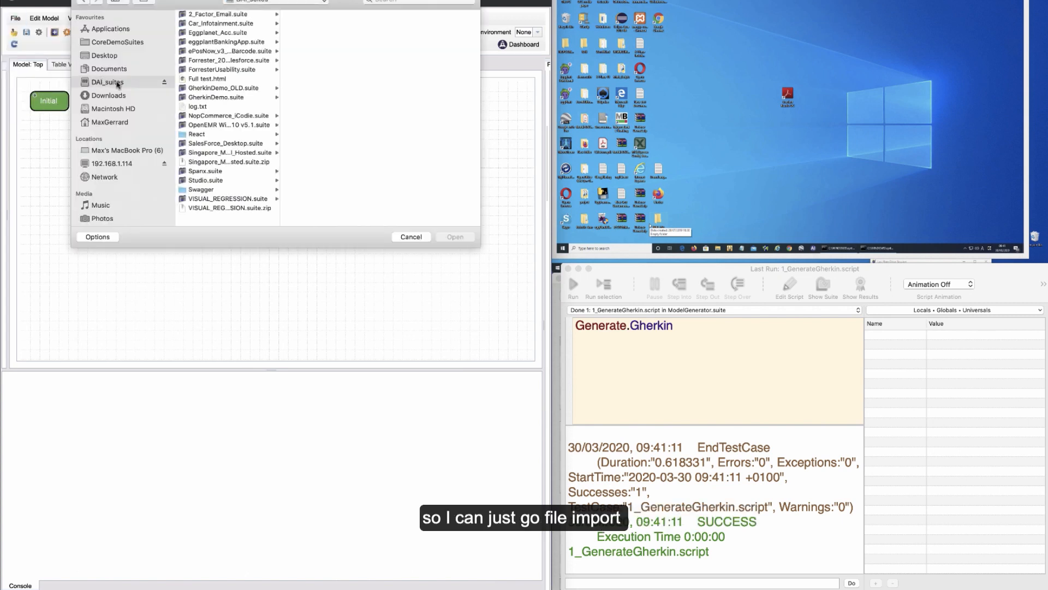
click(205, 97)
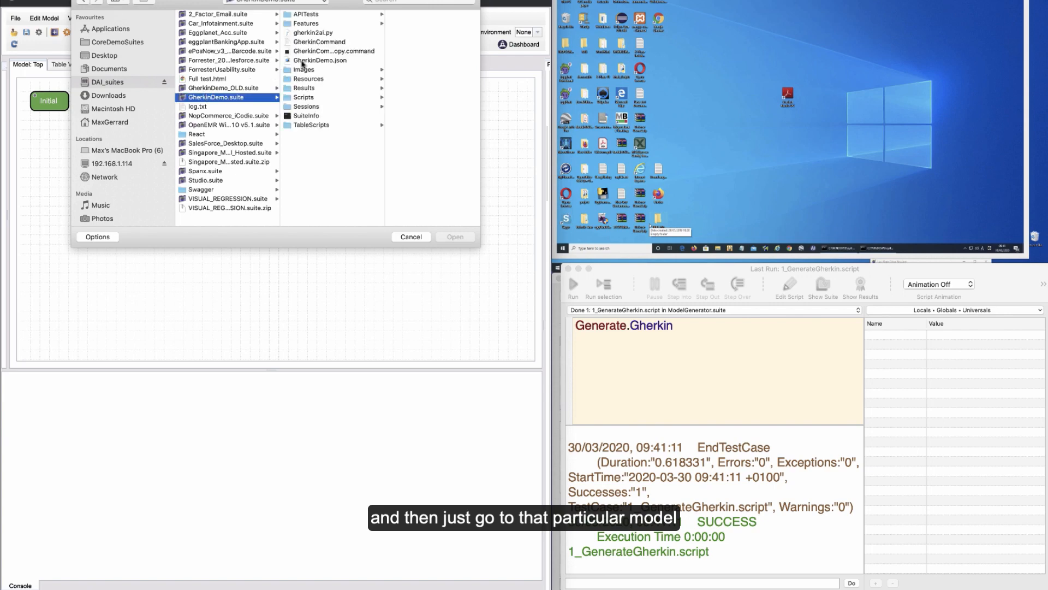
double_click(303, 60)
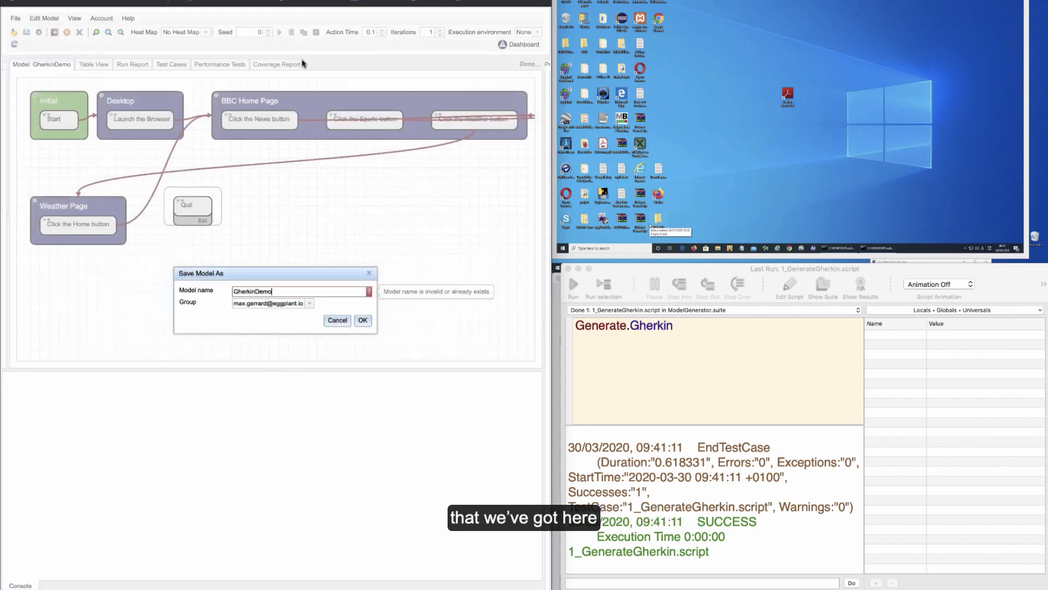
text(Demo)
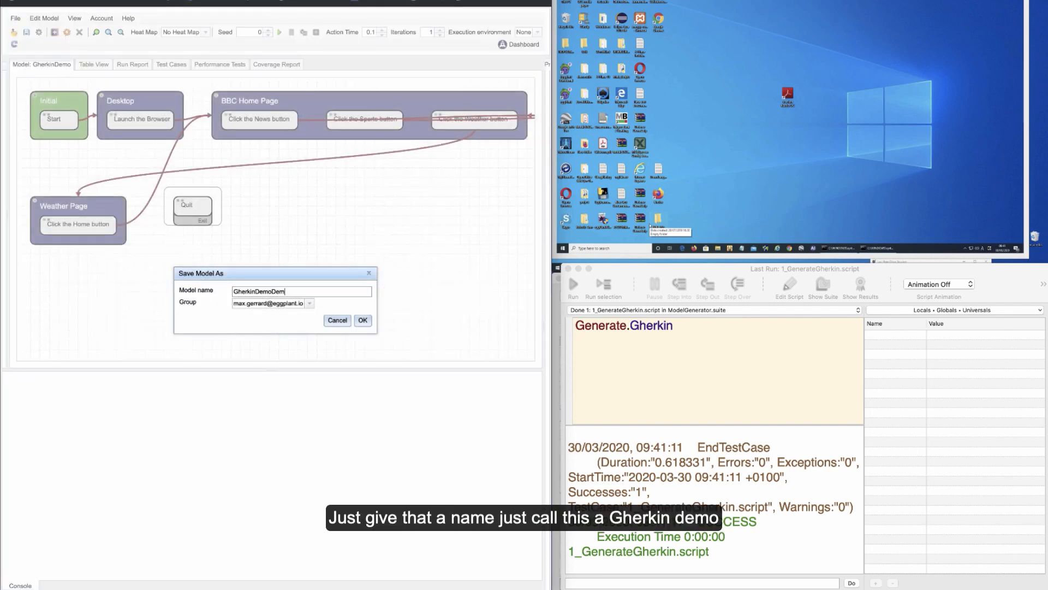
click(363, 320)
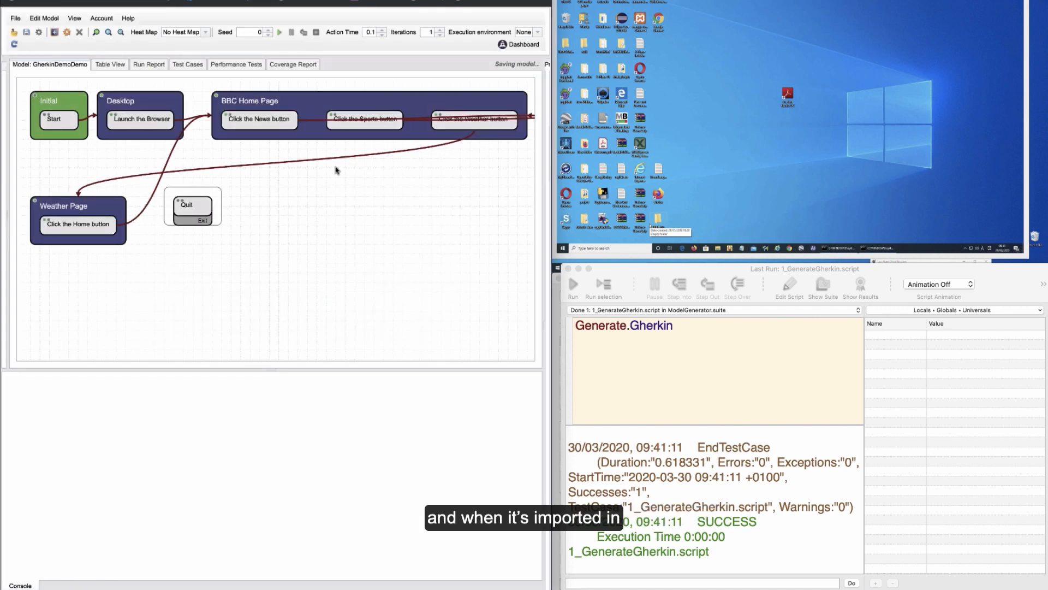
Move the News Page and Sports Page states side by side beneath the BBC Home Page state
scroll(344, 173, right, 5)
drag(479, 103, 201, 205)
scroll(358, 194, right, 2)
scroll(357, 193, right, 5)
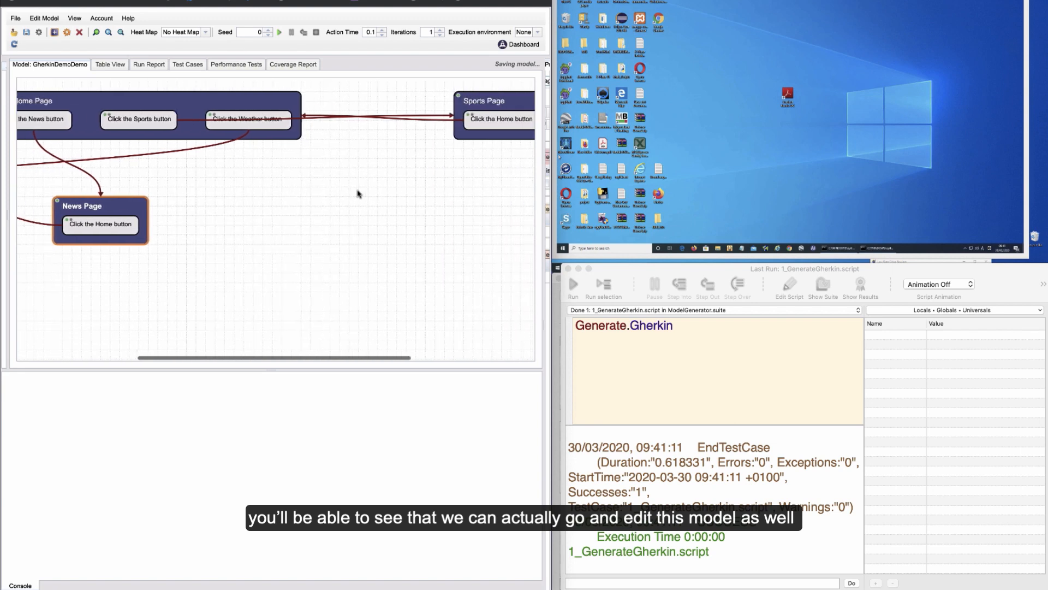
drag(459, 100, 195, 196)
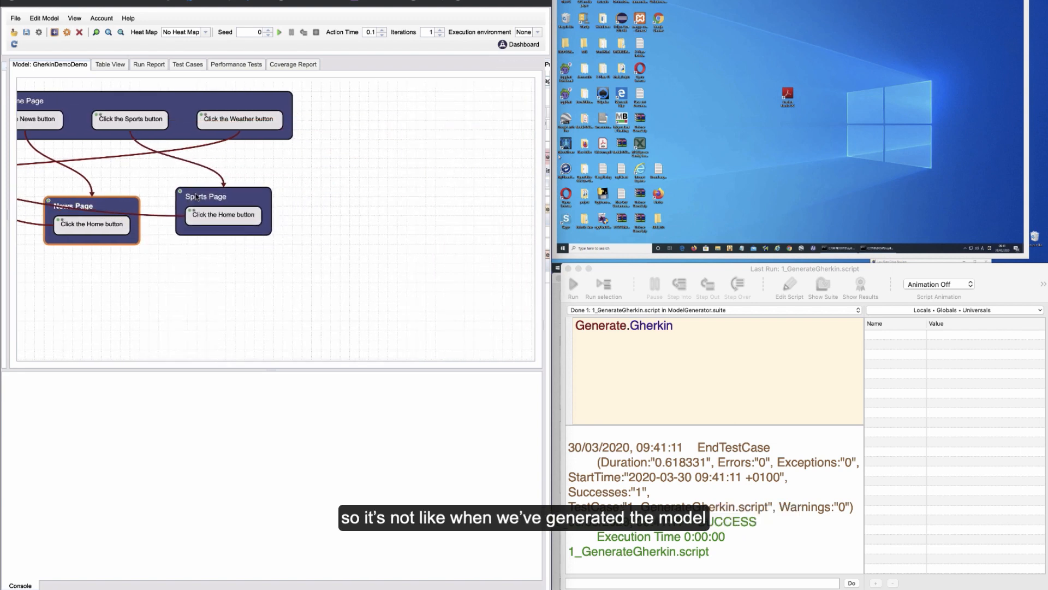
scroll(197, 196, left, 10)
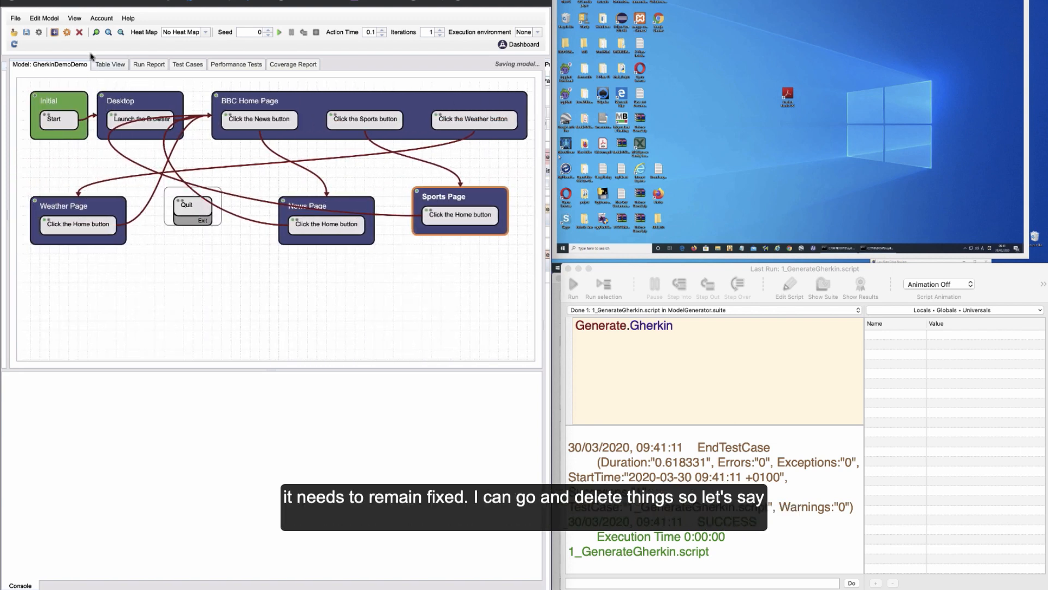
Delete the Quit action from the model
click(96, 31)
click(173, 199)
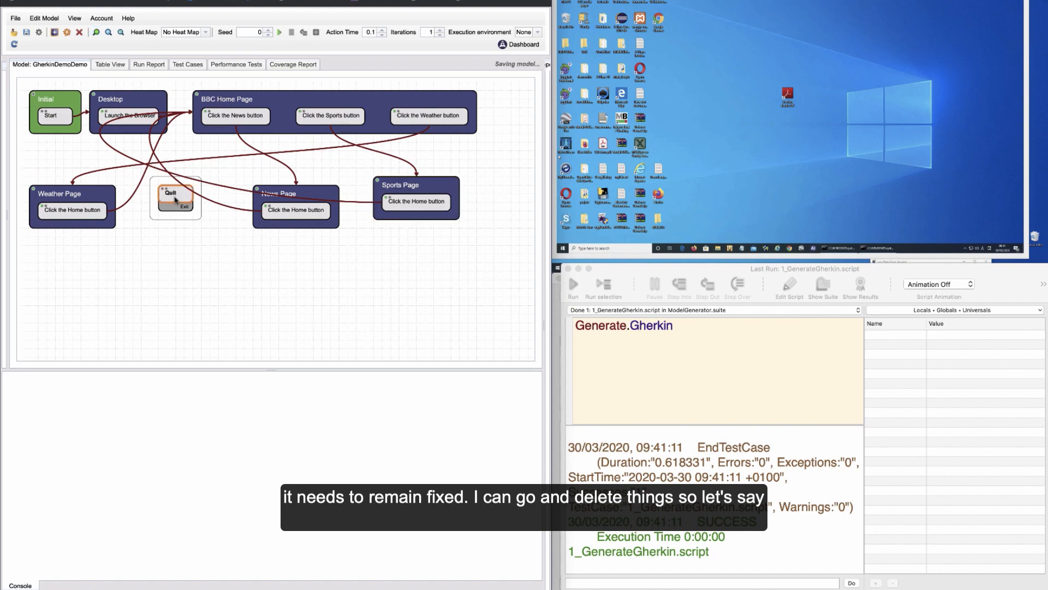
right_click(174, 199)
click(191, 235)
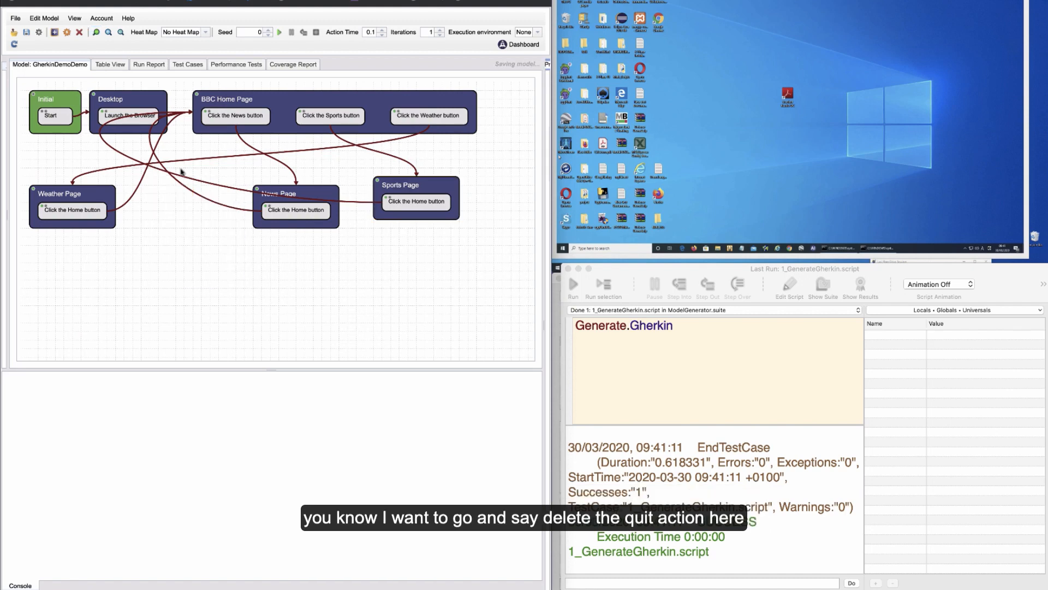
Attach GherkinDemo.suite to the model as its snippets suite location
drag(6, 123, 120, 123)
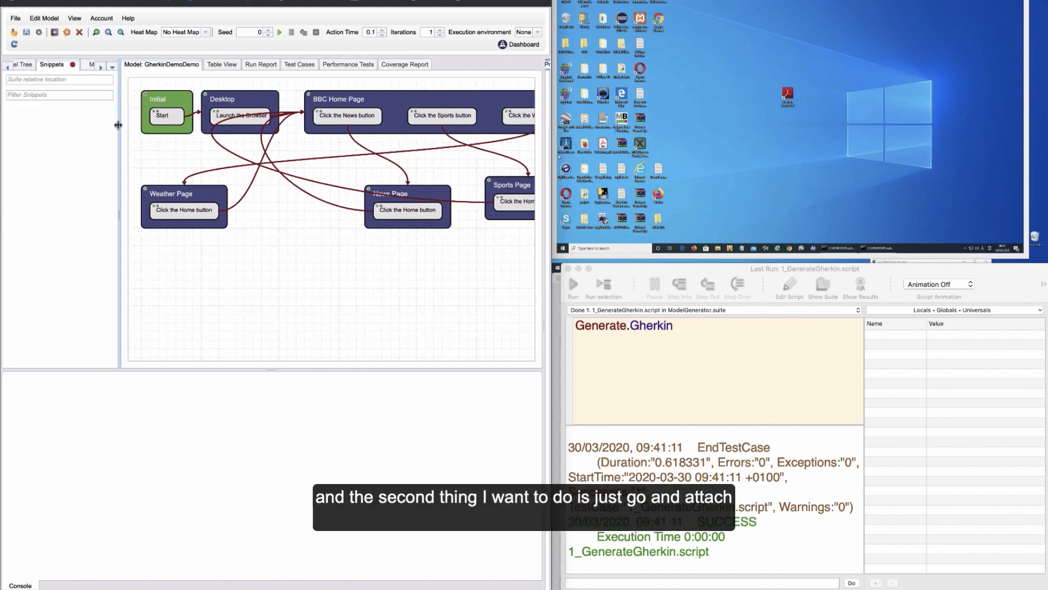
click(35, 76)
text(GherkinDem)
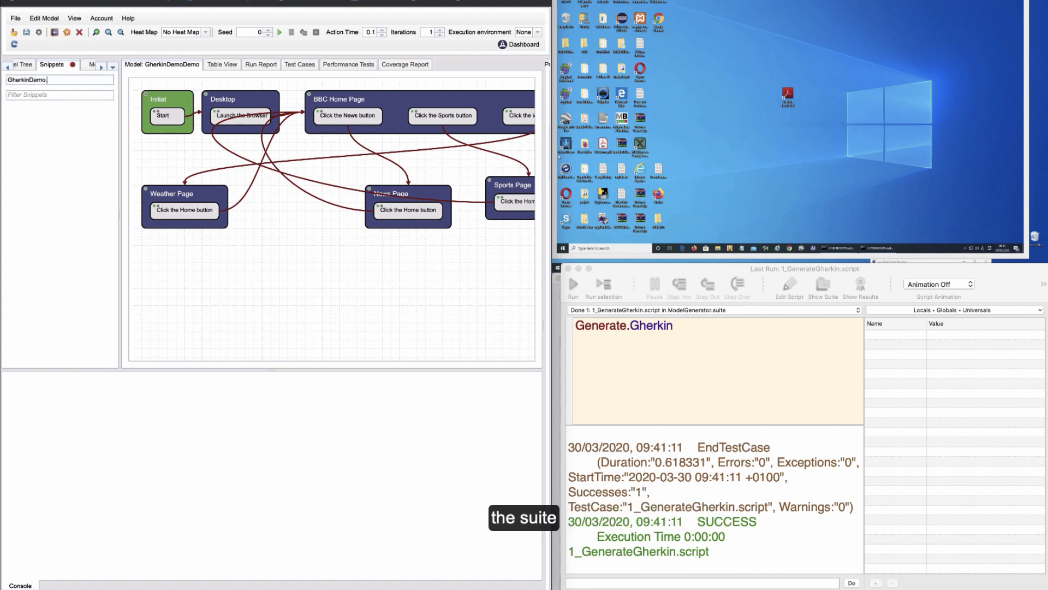
text(o.suite)
key(Return)
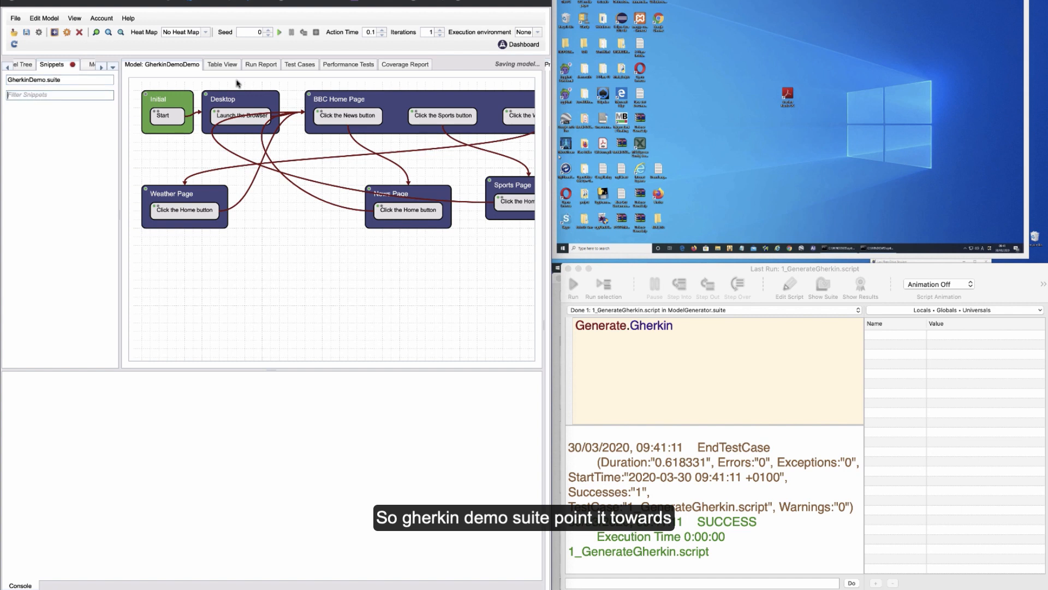
Choose MaxWindows as the execution environment, collapse the snippets pane and run the model
click(522, 34)
click(523, 64)
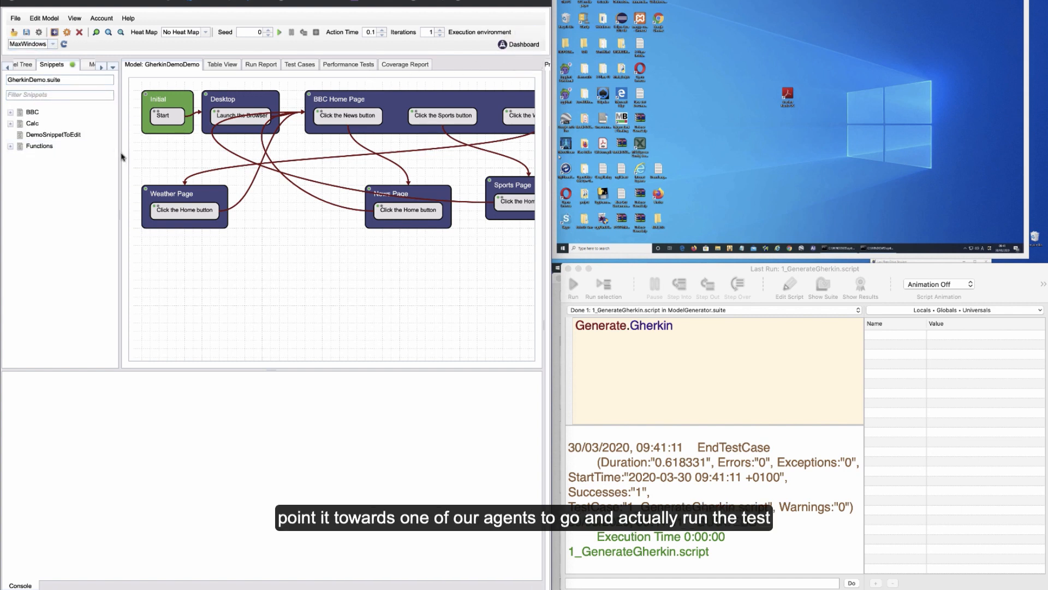
drag(120, 153, 3, 154)
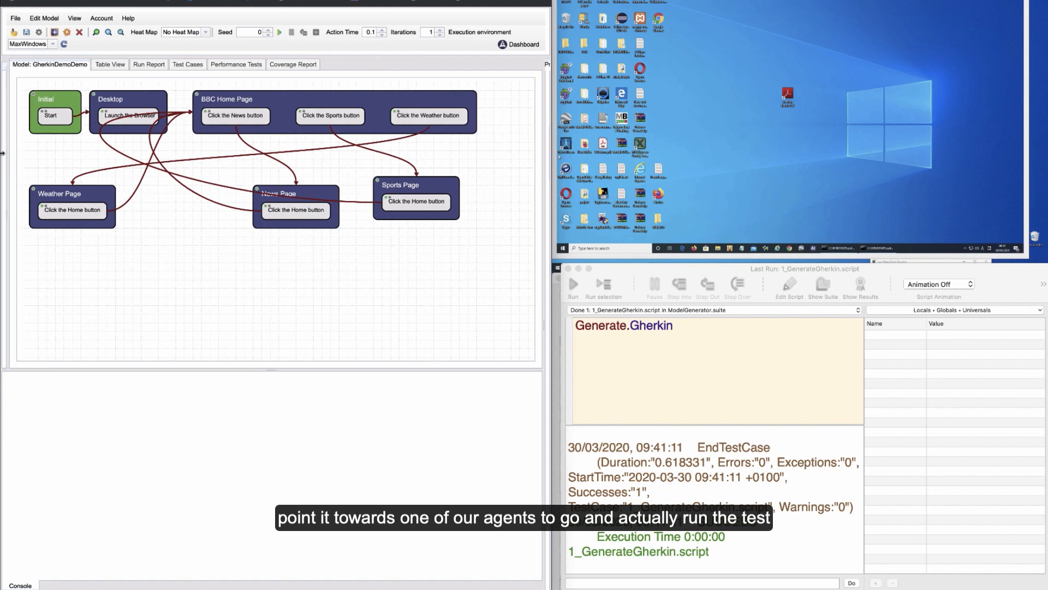
click(277, 34)
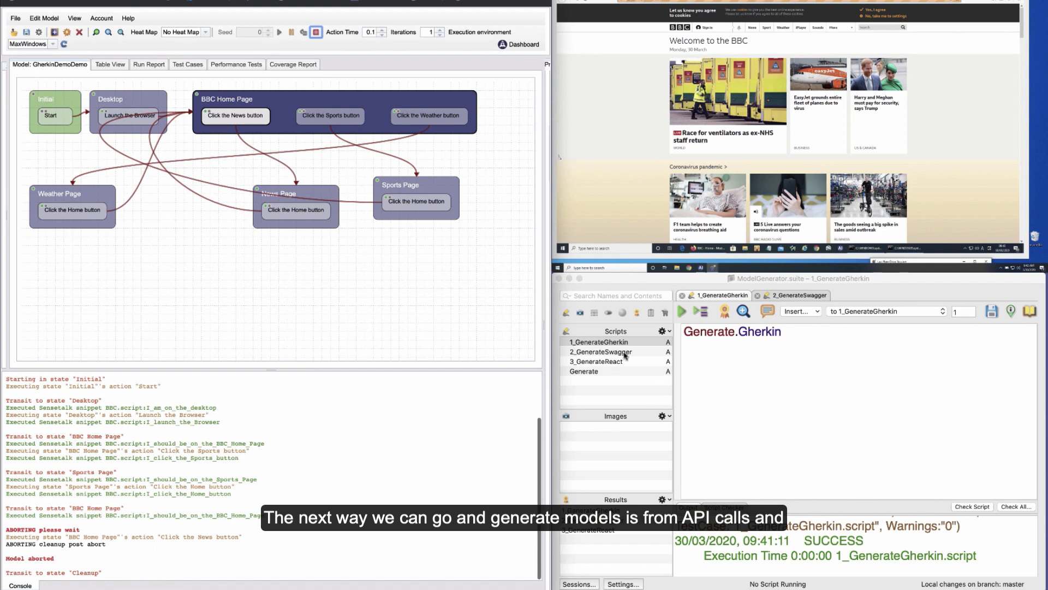
Open the 2_GenerateSwagger script in the ModelGenerator suite and show the contents of the DAI_suites Swagger folder in Finder
click(625, 352)
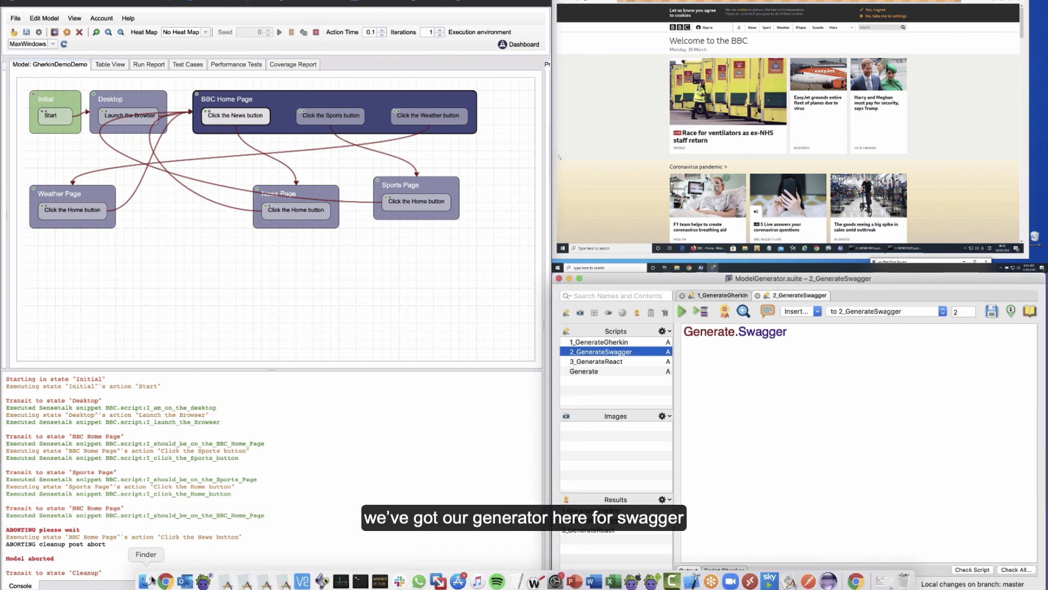
click(154, 580)
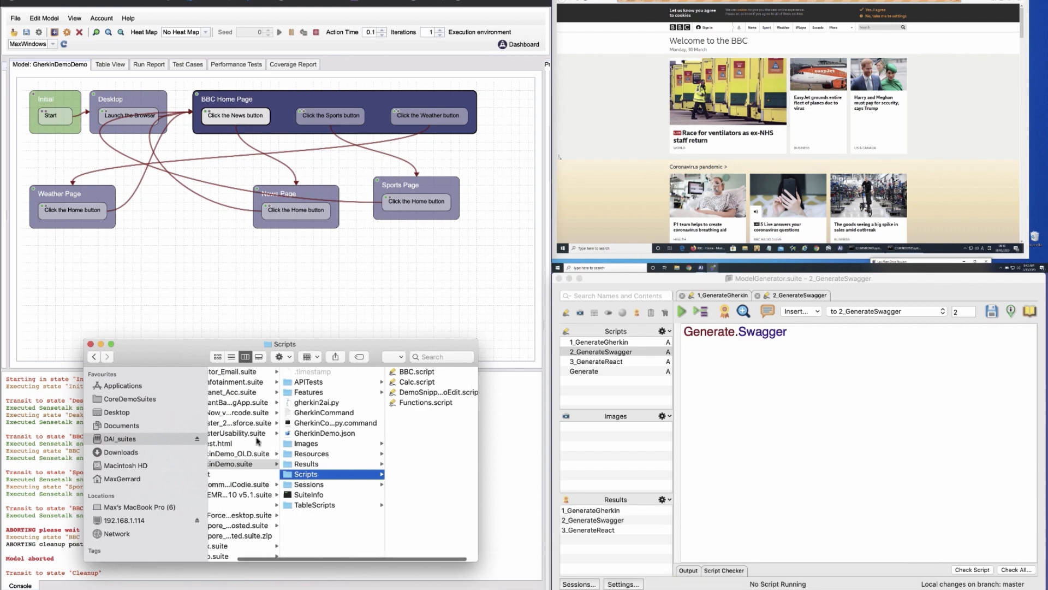
scroll(242, 439, left, 4)
scroll(253, 440, down, 3)
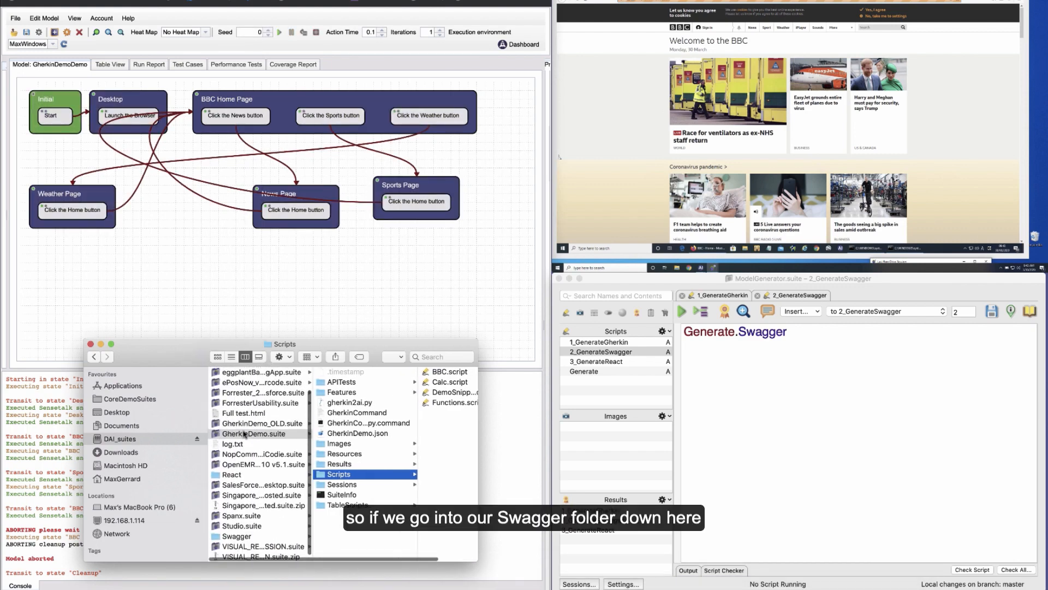
click(236, 537)
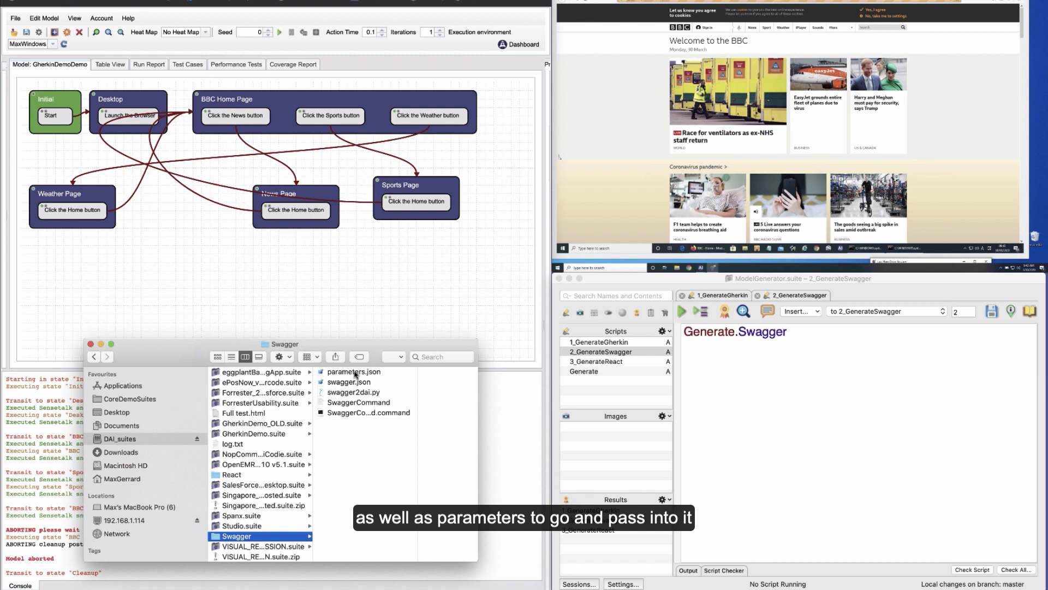
Return to the ModelGenerator suite and run the 2_GenerateSwagger script
click(834, 418)
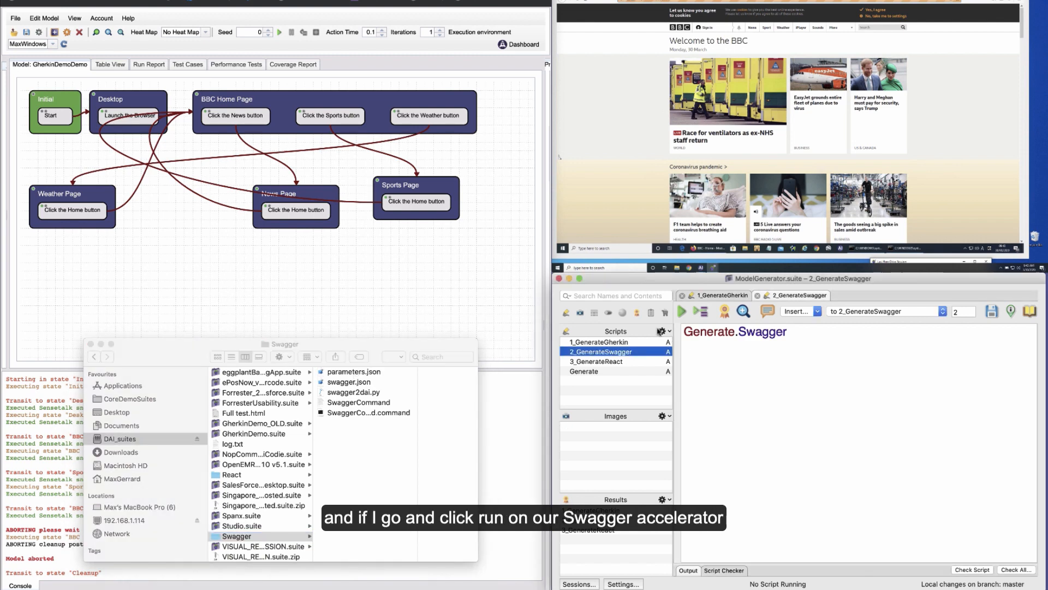
click(681, 312)
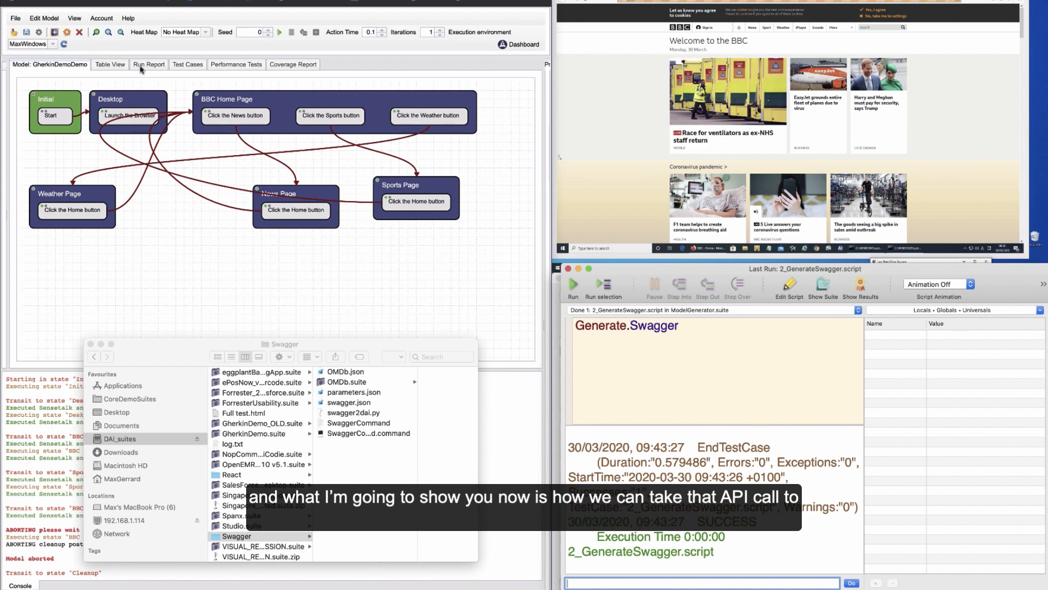
Return to the modelling window, import OMDb.json from the Swagger folder in DAI_suites and save the model as OMDbDemo
click(169, 47)
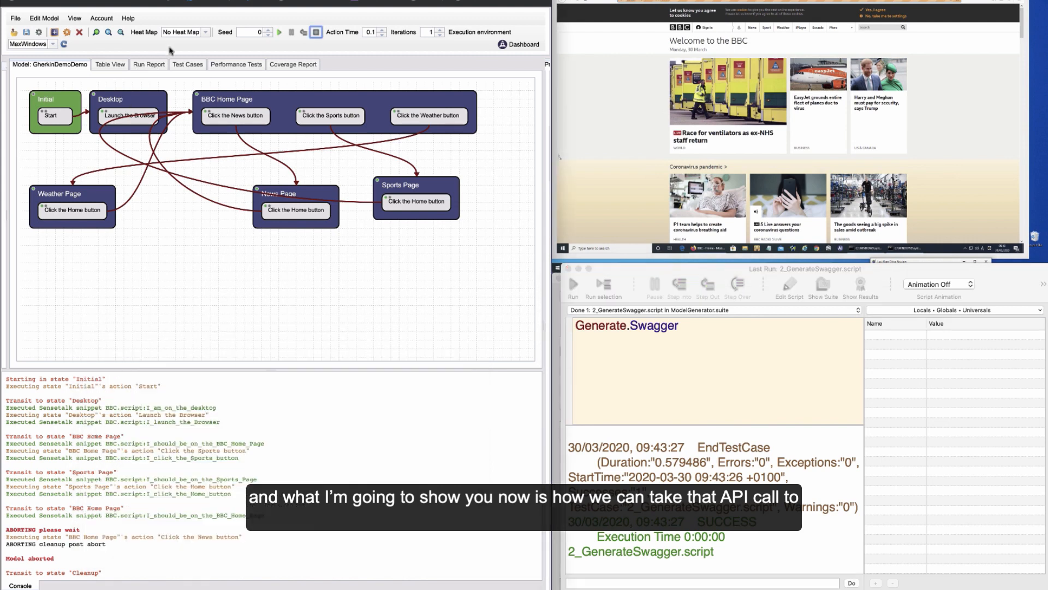
click(15, 21)
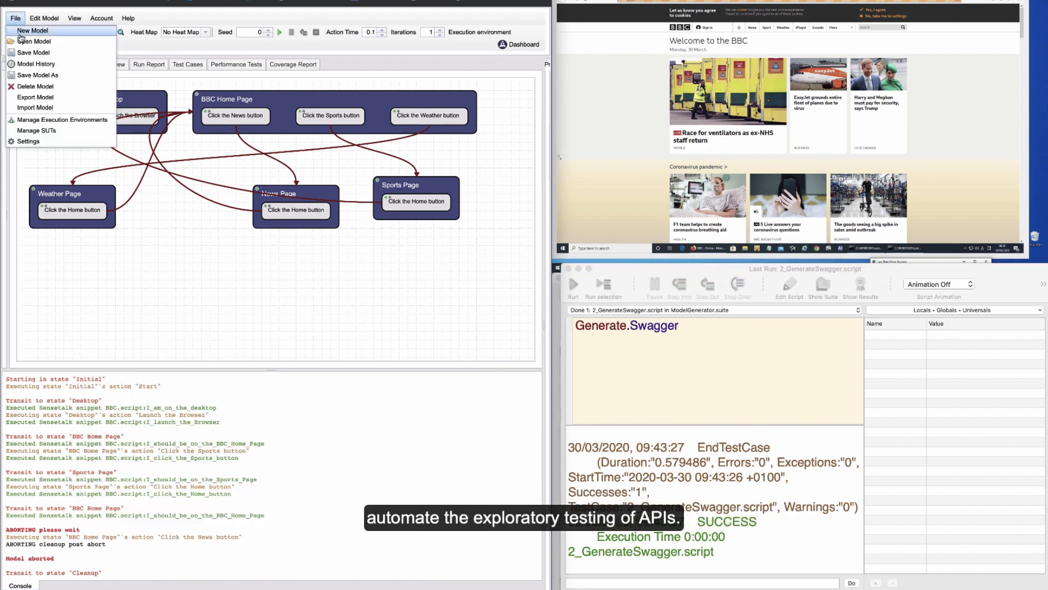
click(29, 108)
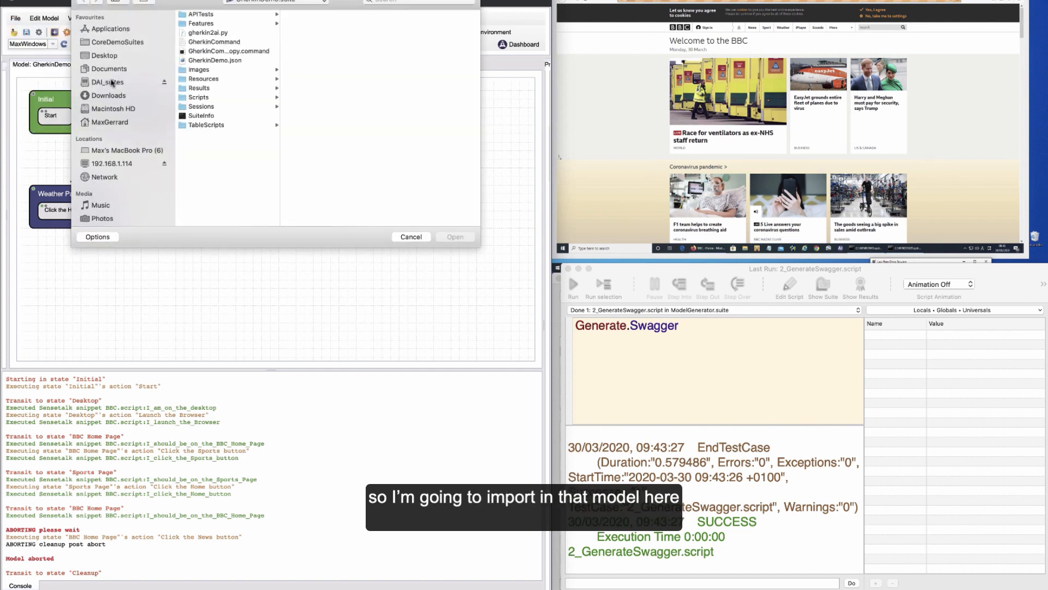
click(111, 82)
click(211, 190)
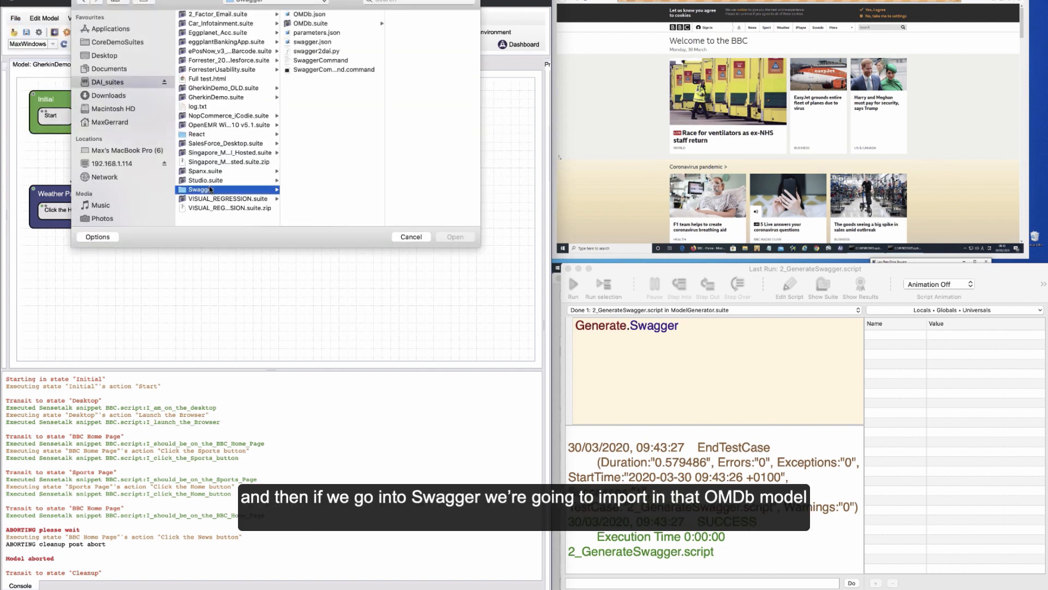
click(311, 15)
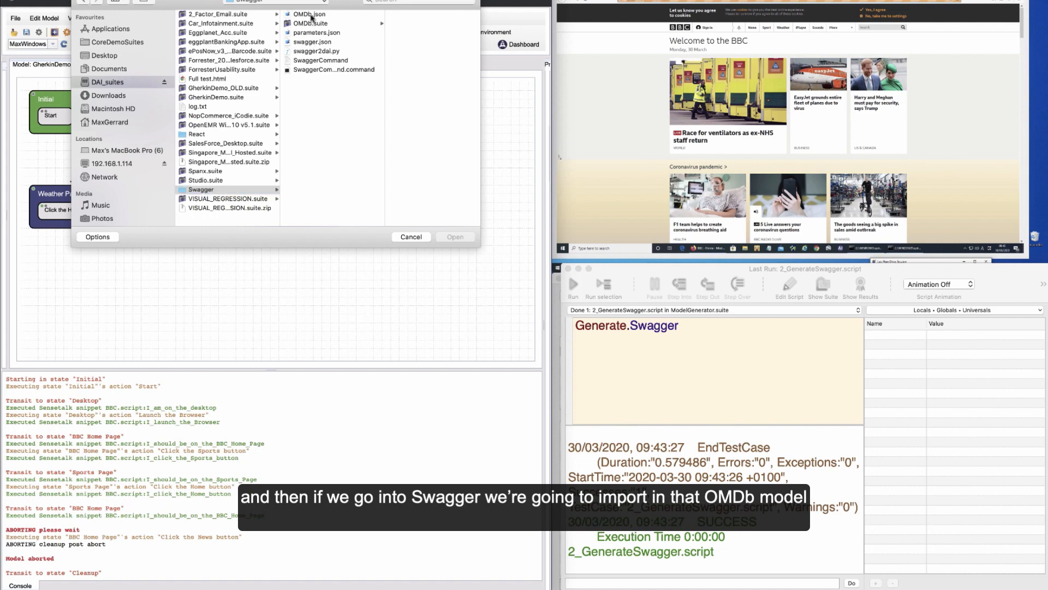
double_click(310, 15)
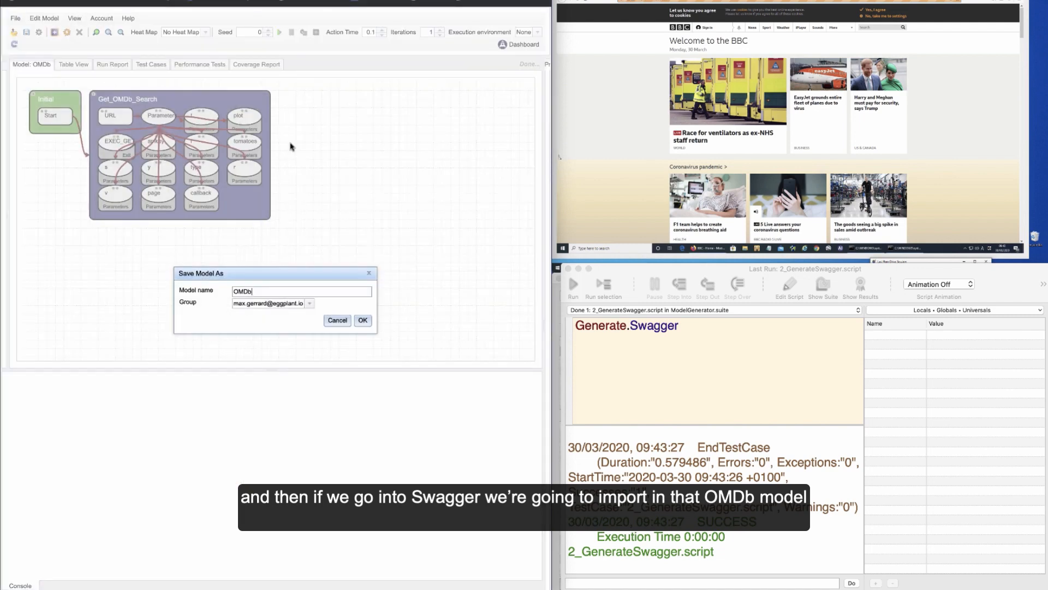
text(Demo)
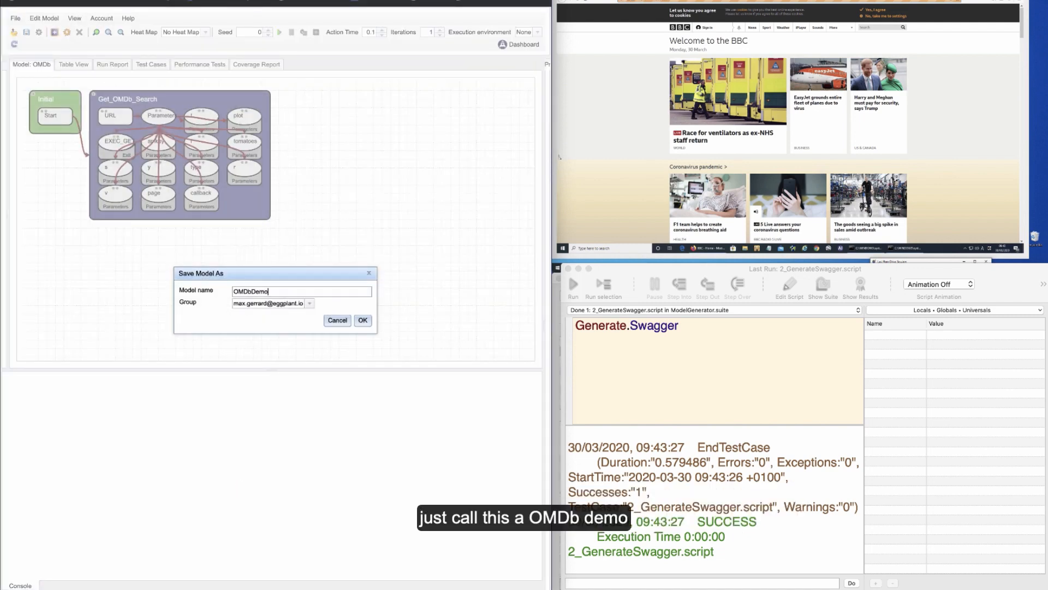
click(363, 321)
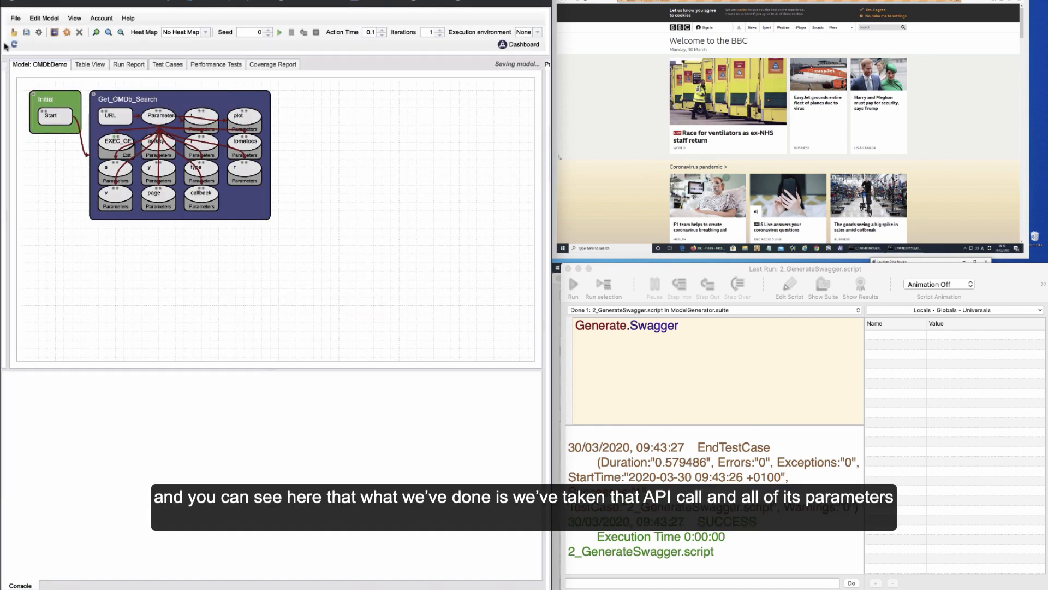
Zoom in on the model, reopen the snippets pane, attach Swagger/OMDb.suite and choose MaxWindows as the execution environment
click(108, 33)
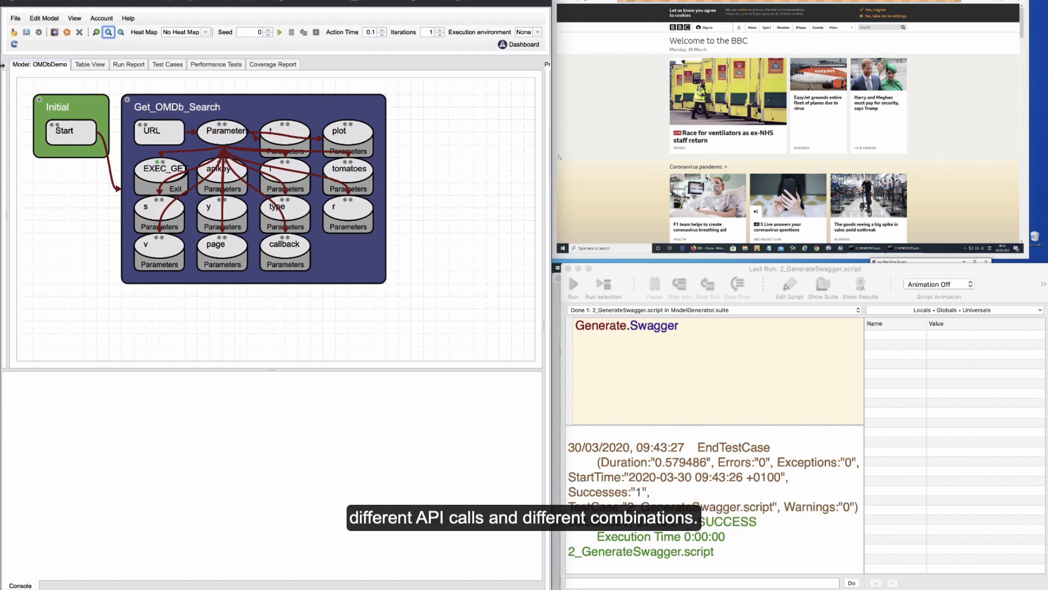
drag(5, 174, 155, 175)
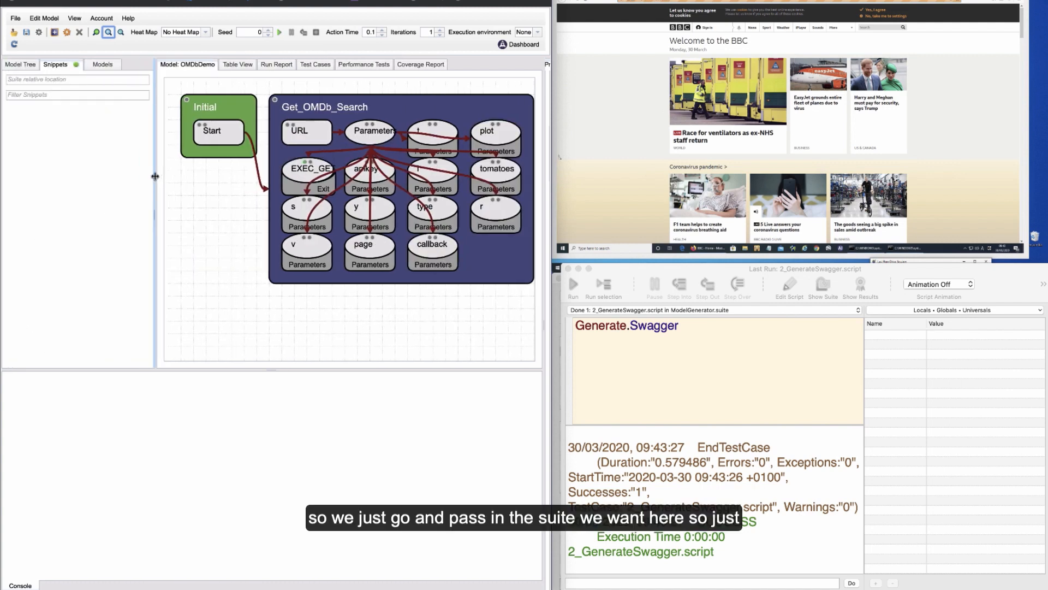
click(41, 80)
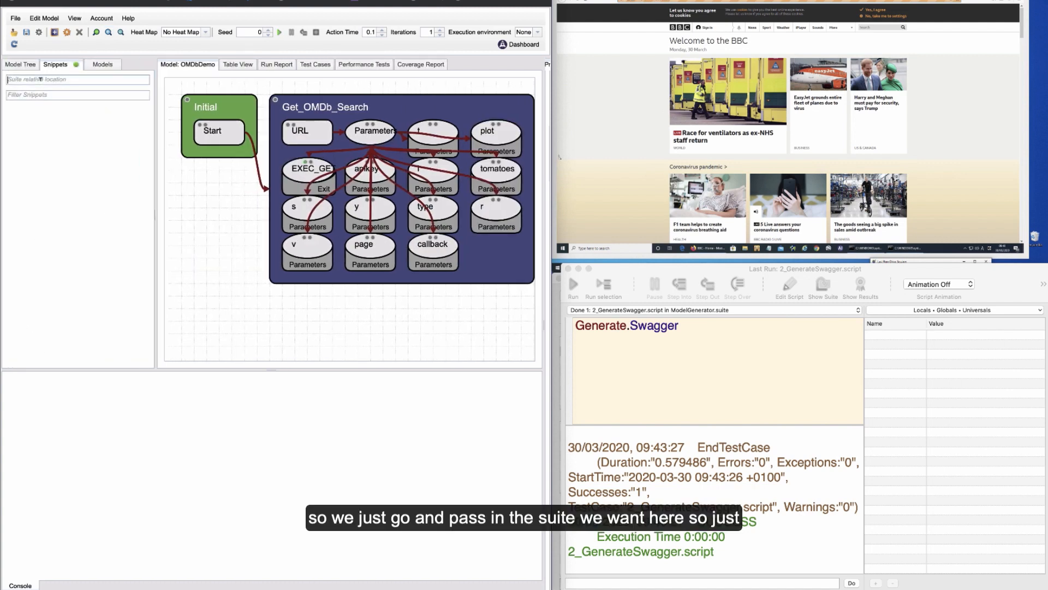
text(Swagger/OMDb.suite)
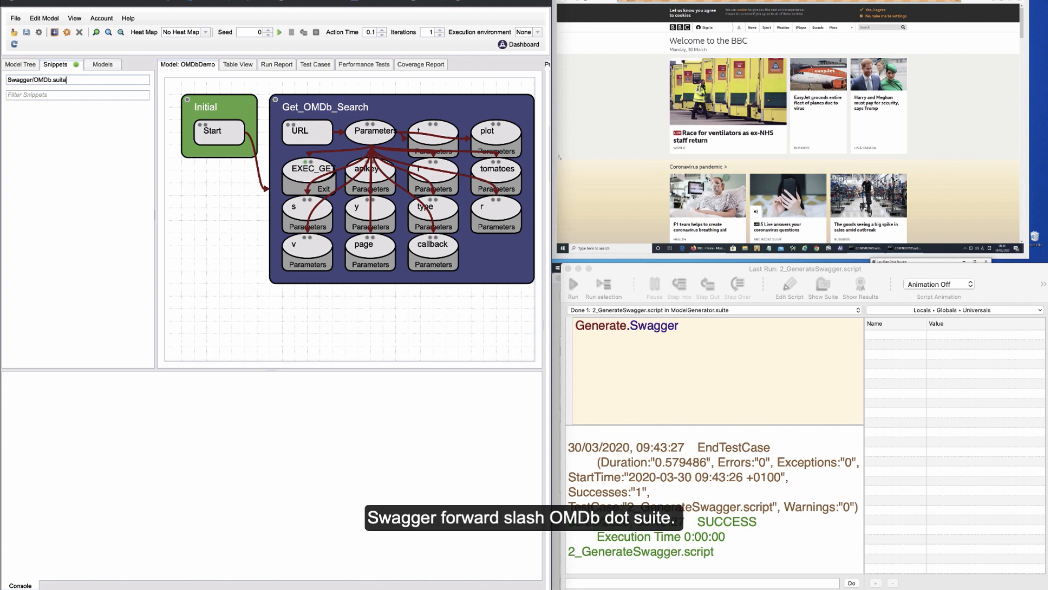
key(Tab)
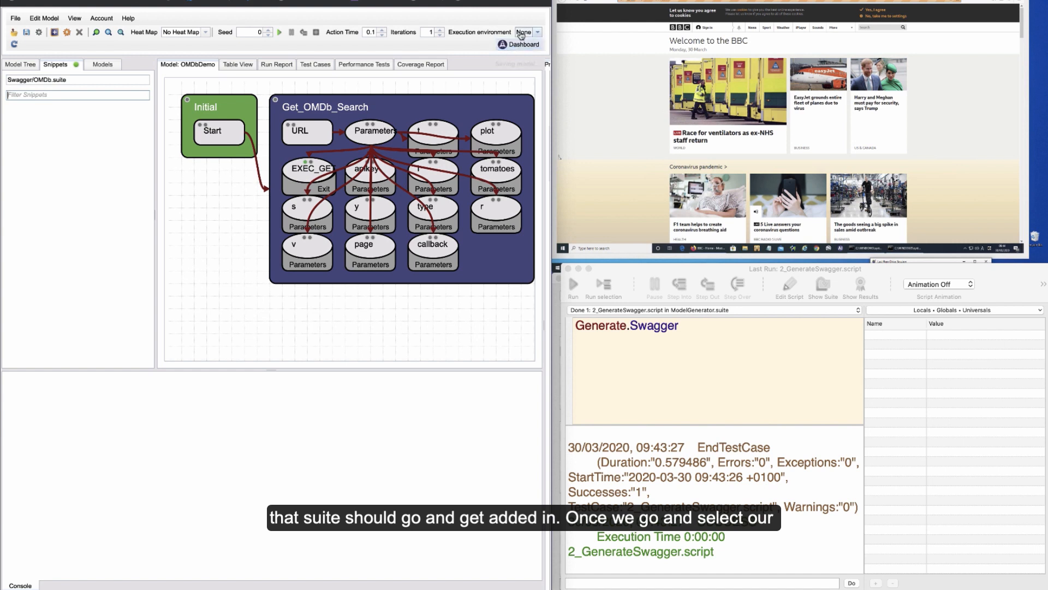
click(537, 32)
click(514, 64)
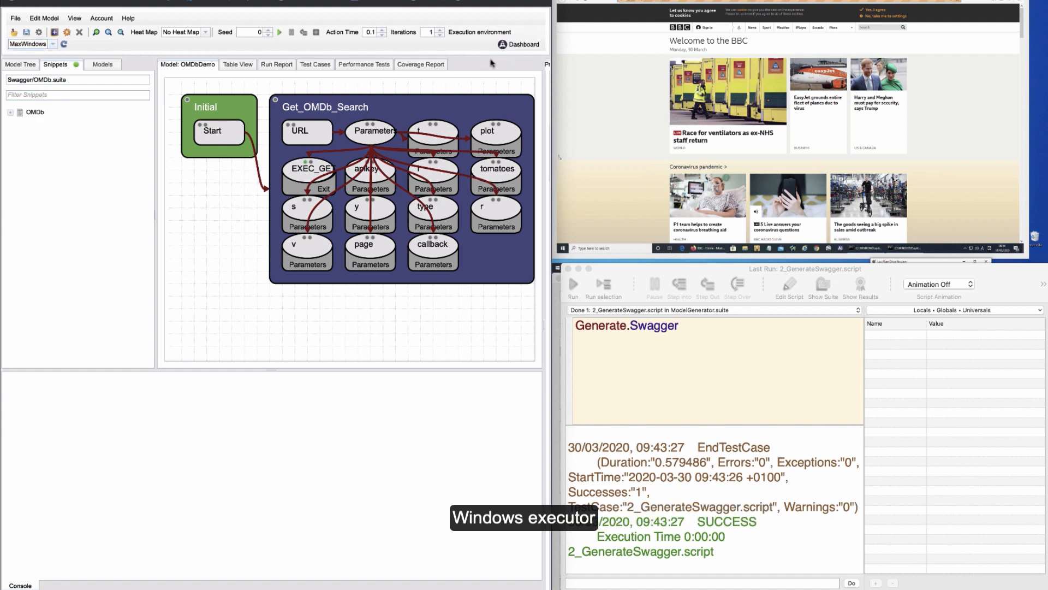
In the settings, enable reporting of action performance timings and set snippet execution reporting to Full log
click(15, 18)
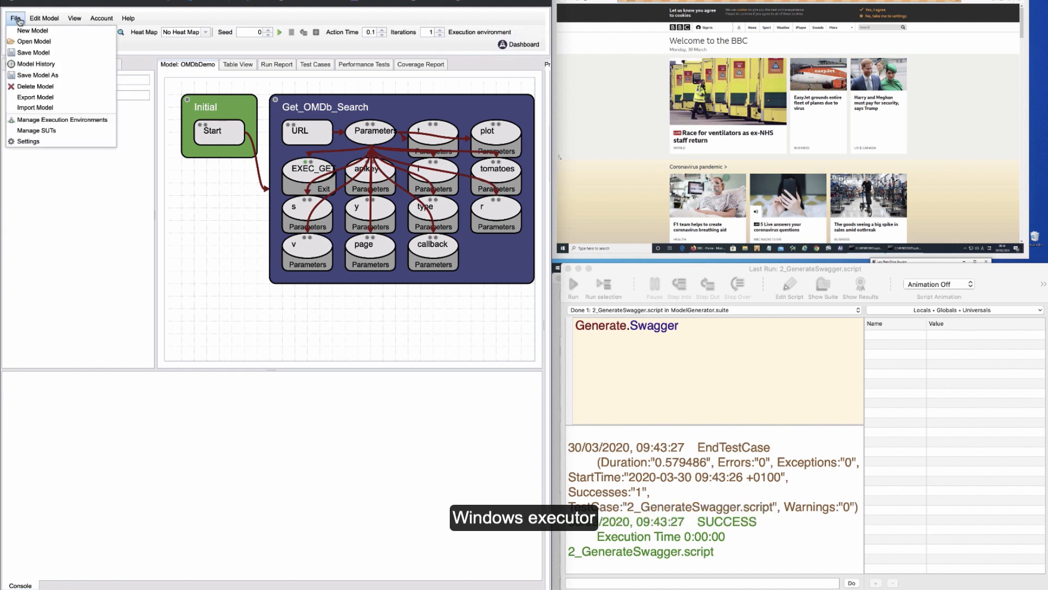
click(42, 145)
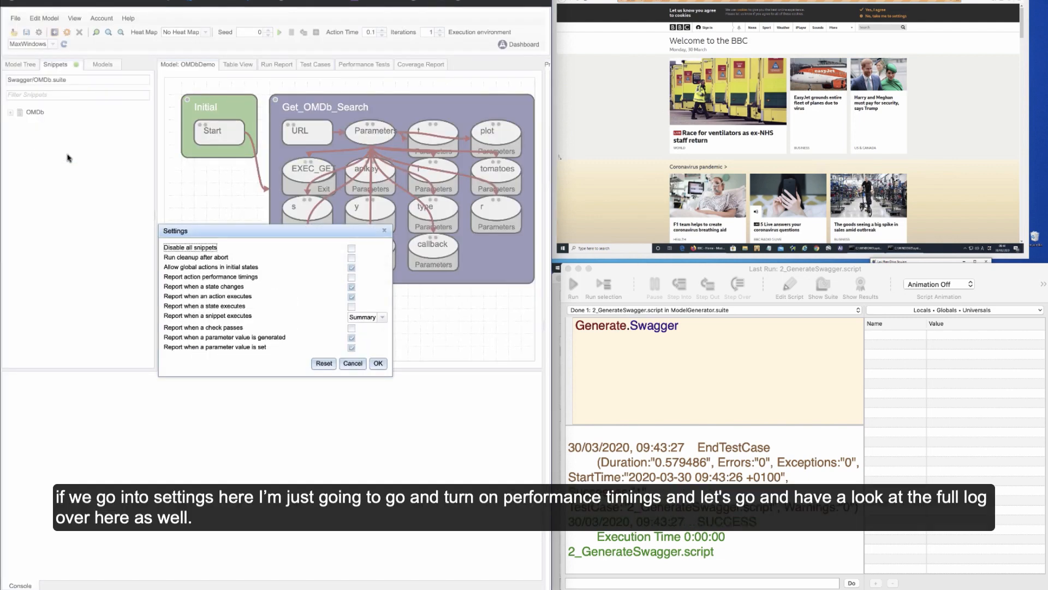
click(352, 277)
click(369, 316)
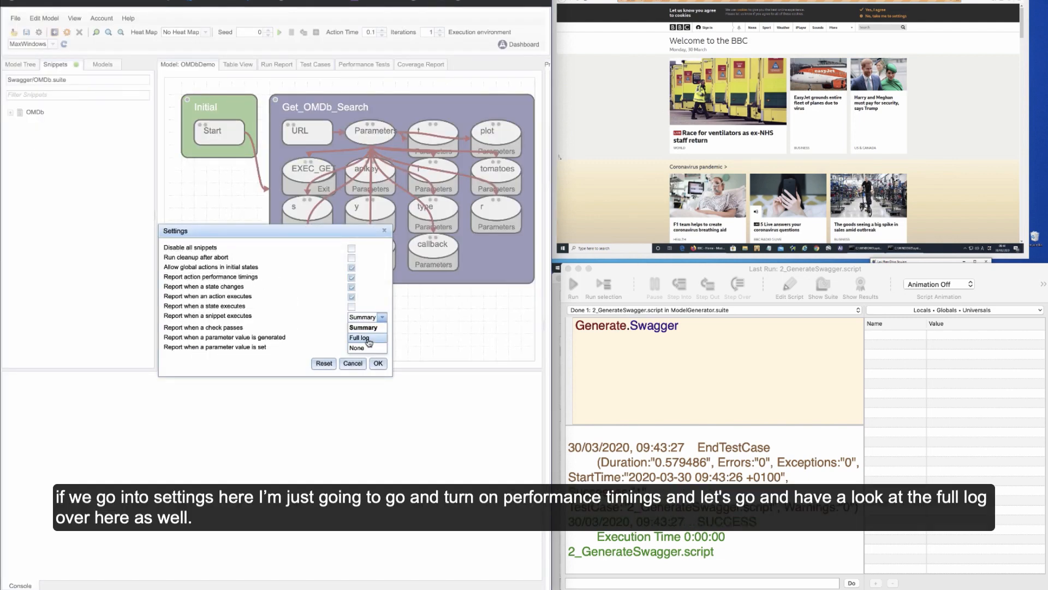
click(379, 335)
click(377, 363)
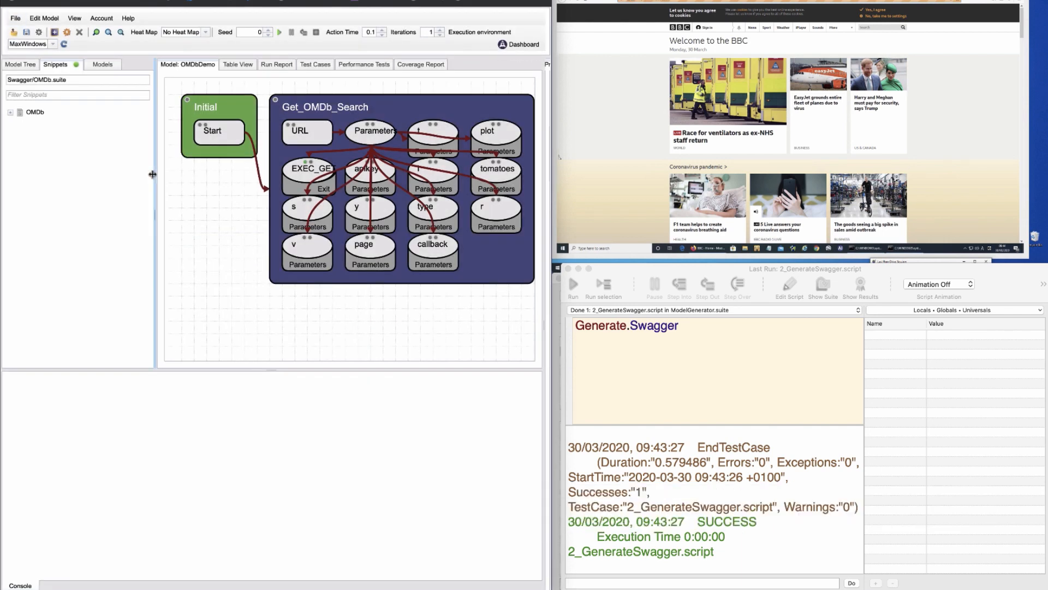
Collapse the snippets pane, run the OMDbDemo model and select the request URL in the console log
drag(157, 178, 47, 136)
click(279, 32)
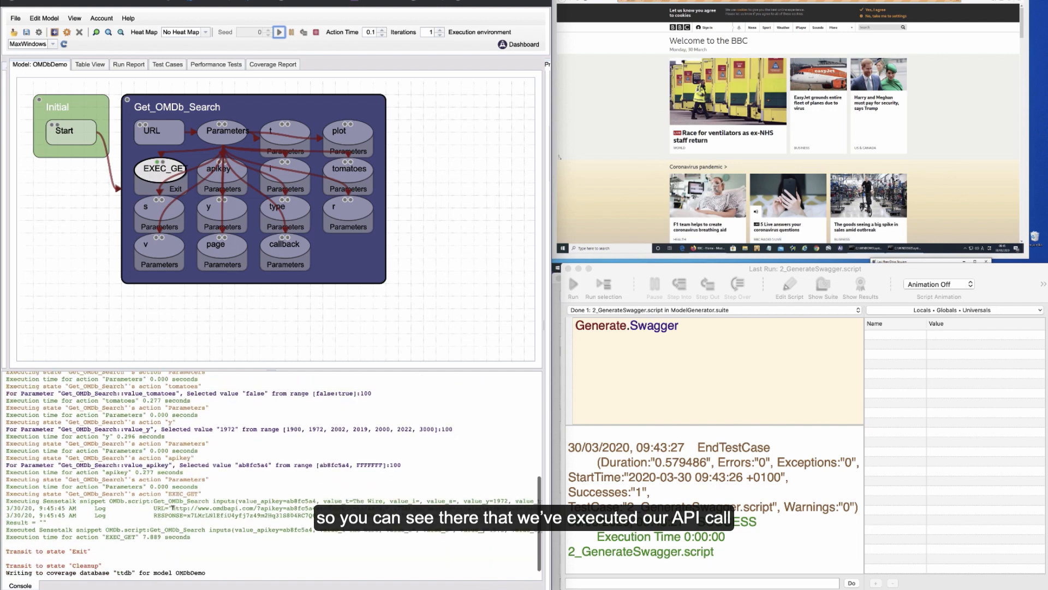
drag(172, 506, 253, 507)
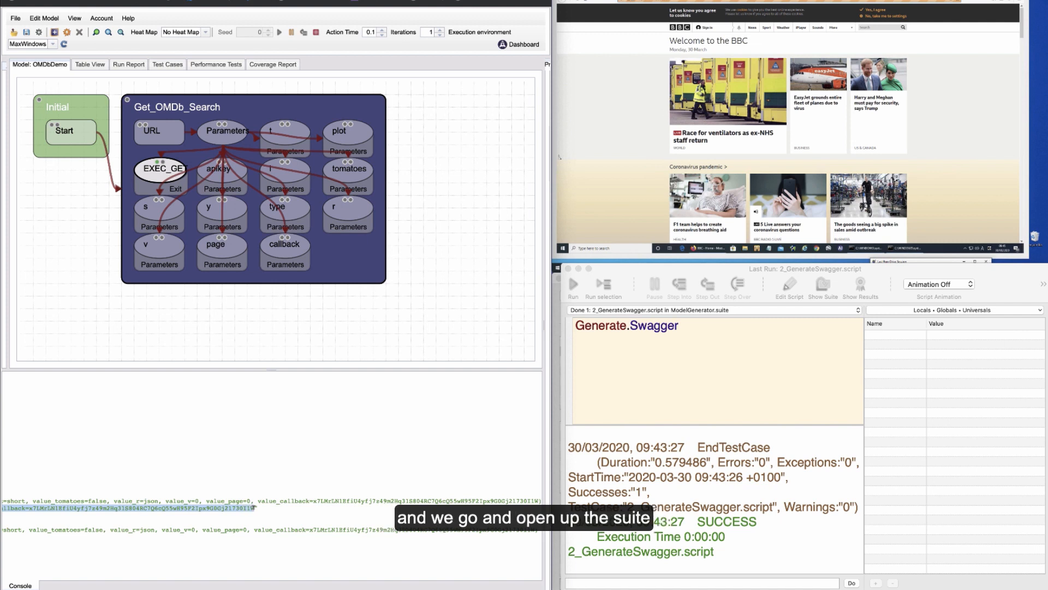
Switch to Eggplant Functional and open OMDb.suite from the Swagger folder in DAI_suites
mouse_move(270, 588)
click(203, 577)
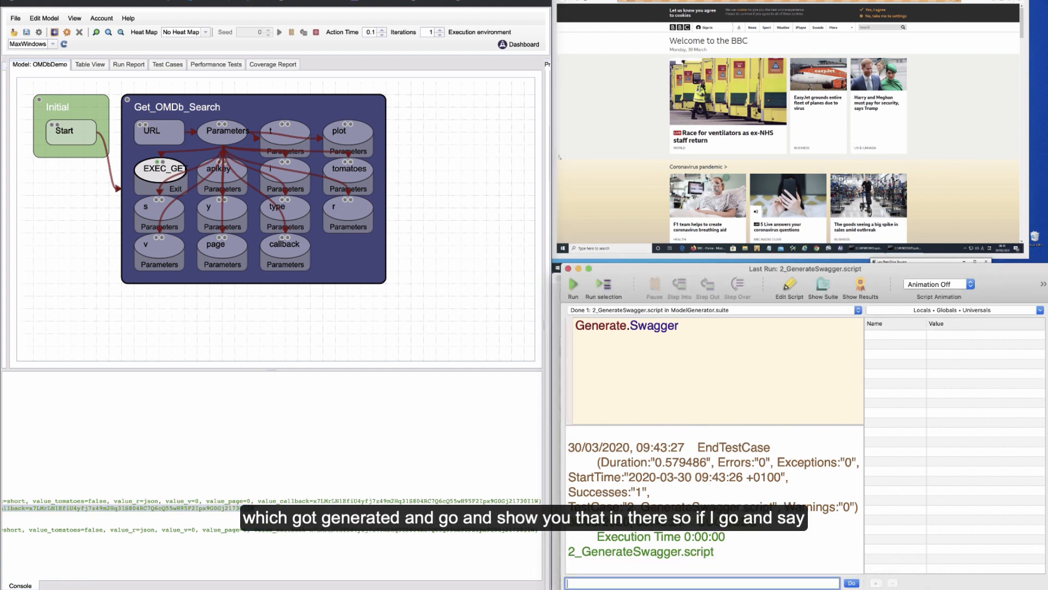
click(75, 0)
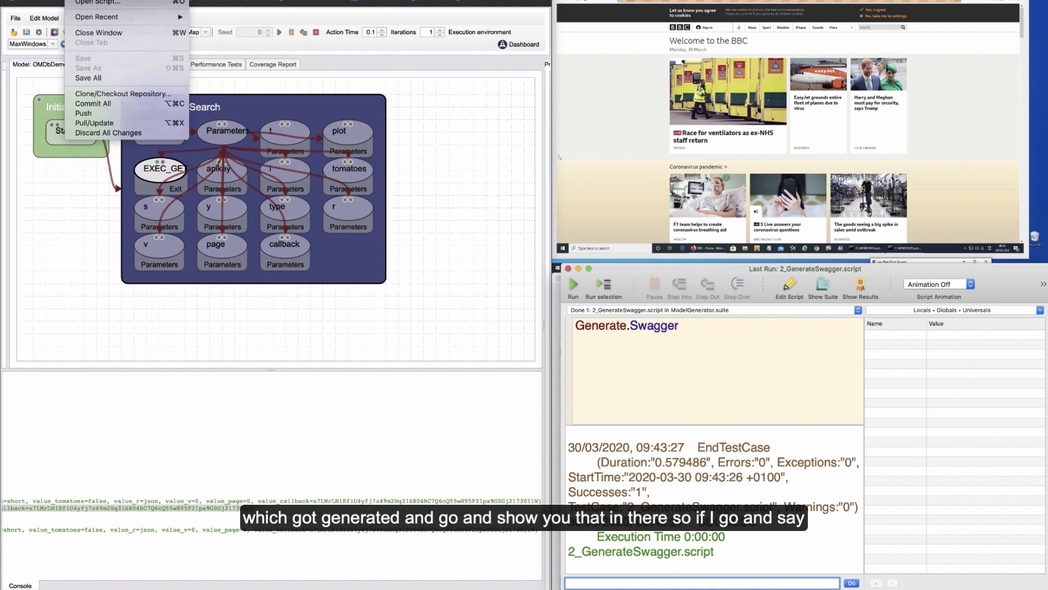
click(97, 0)
scroll(440, 187, down, 1)
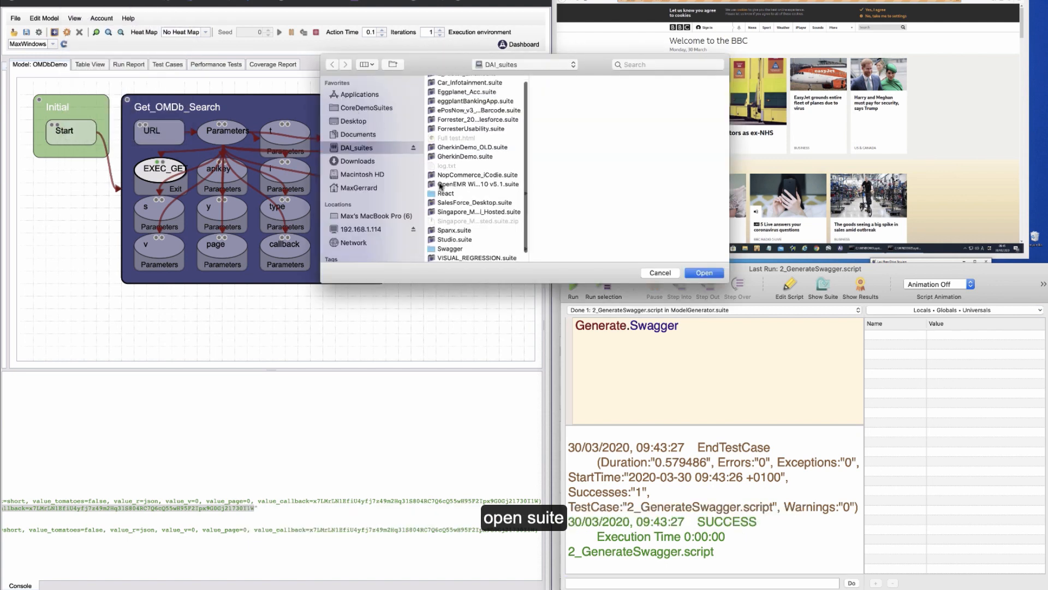
scroll(441, 186, down, 1)
click(459, 240)
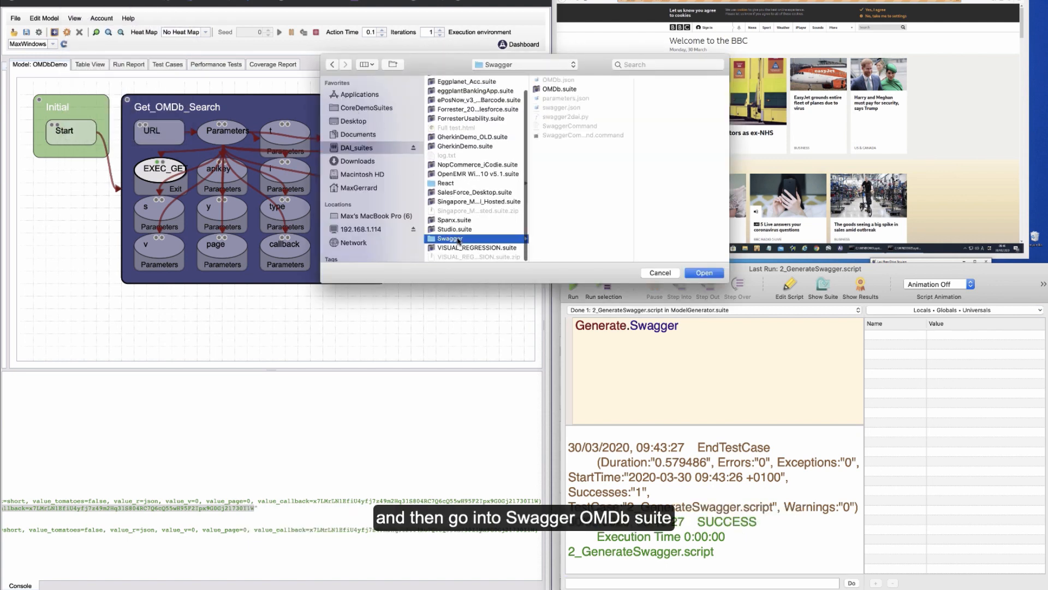
double_click(547, 88)
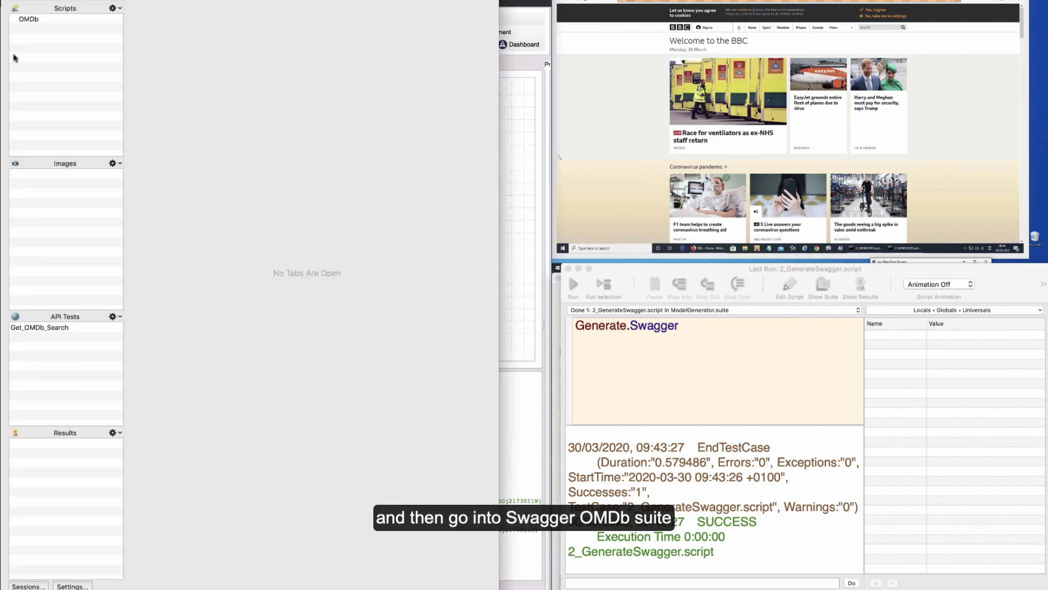
Run the Get_OMDb_Search API test with the copied request URL, including its API key, and inspect the response headers, results, cookies and body
click(51, 329)
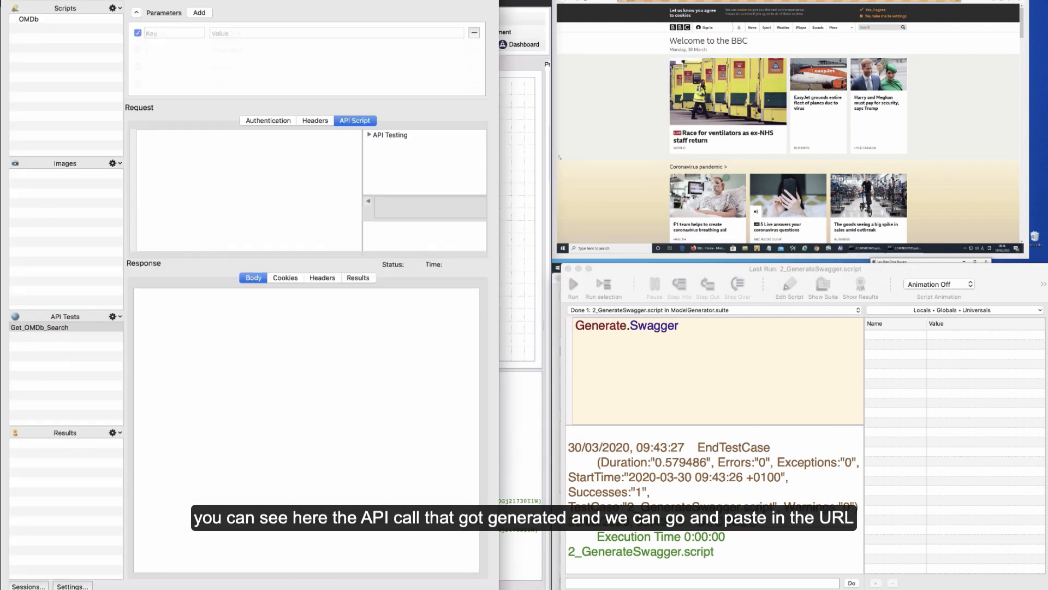
click(149, 1)
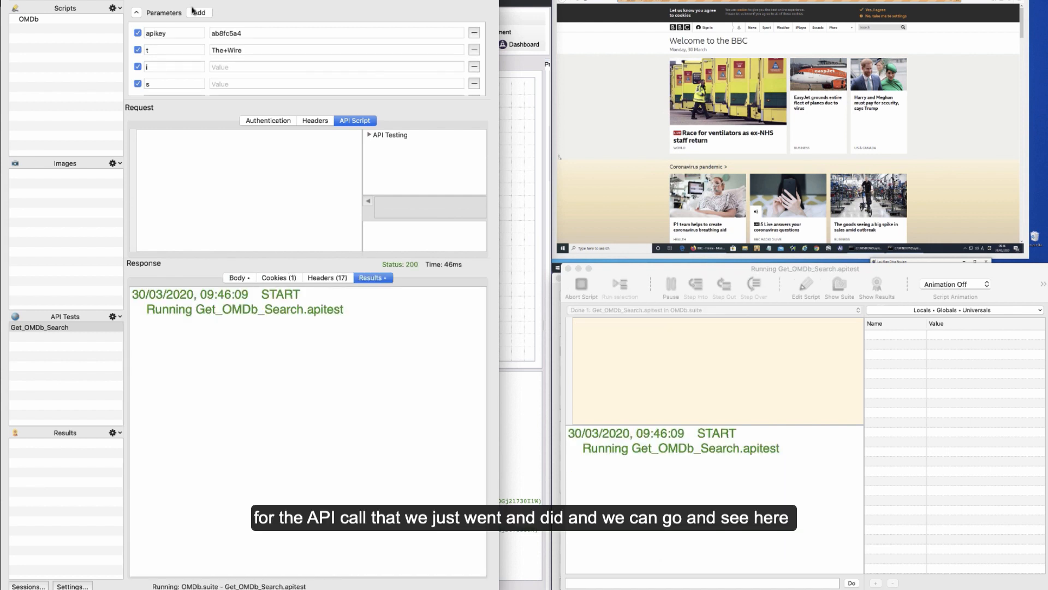
click(320, 278)
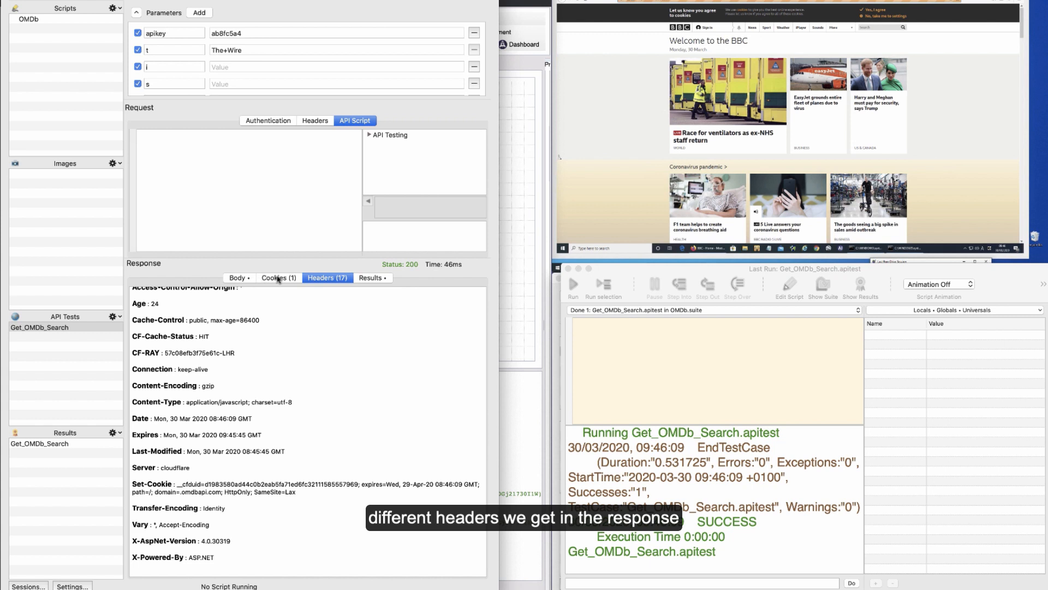
click(370, 278)
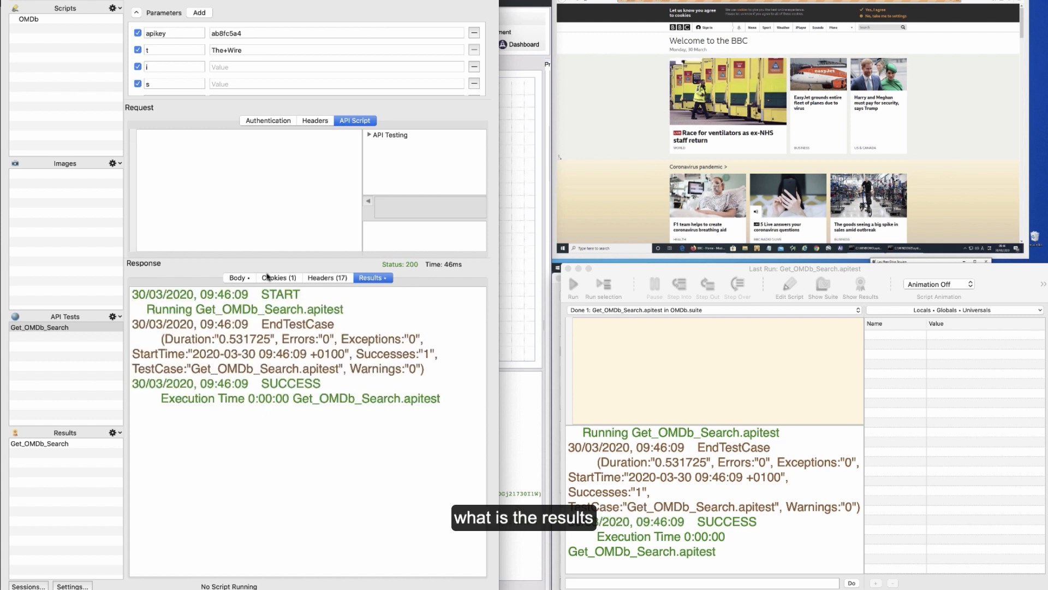
click(271, 278)
click(236, 278)
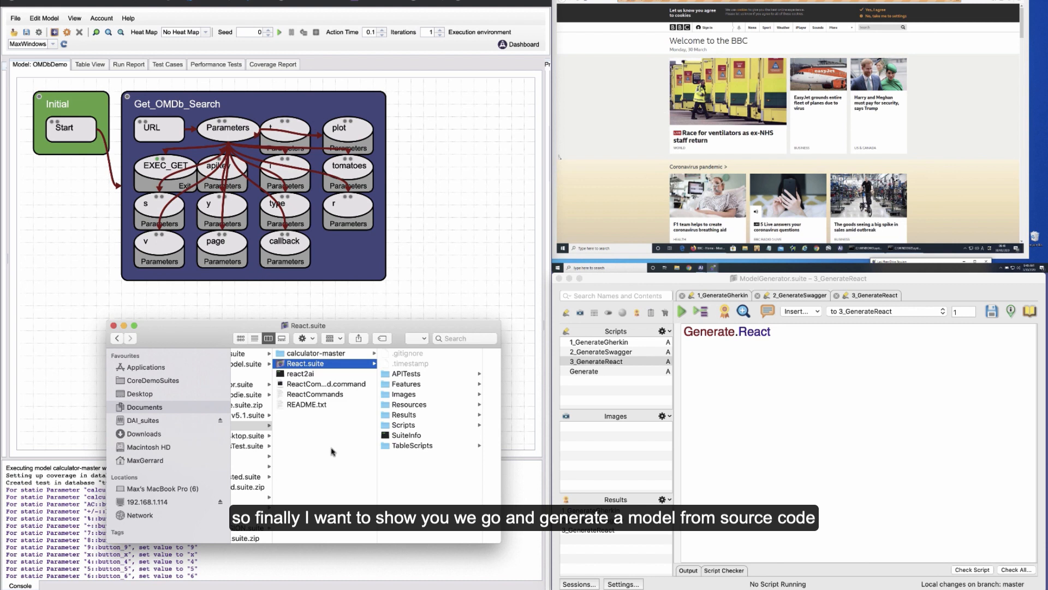
In Finder's React folder, show the calculator-master contents, run ReactCommand.command and close its terminal window
click(313, 354)
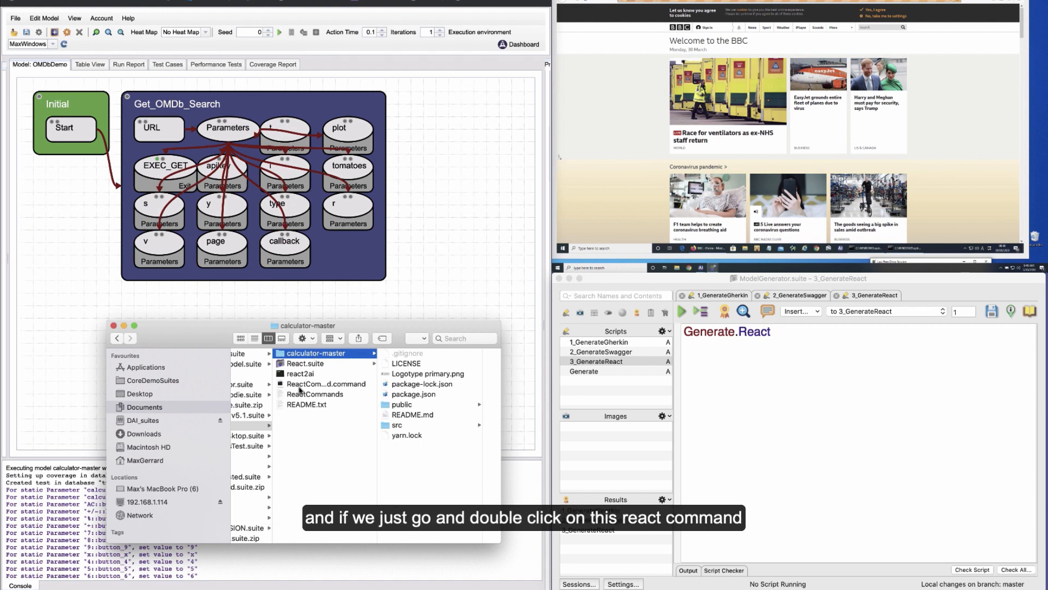
double_click(298, 385)
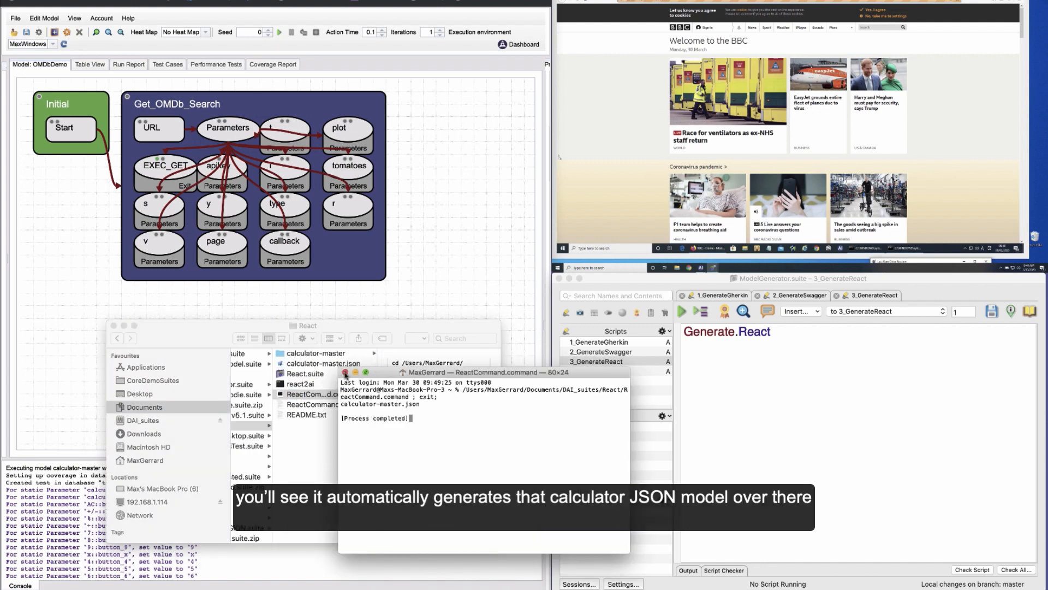
click(345, 373)
Return to the modelling window, import calculator-master.json from the React folder in DAI_suites and save the model as calculator-master1
click(113, 244)
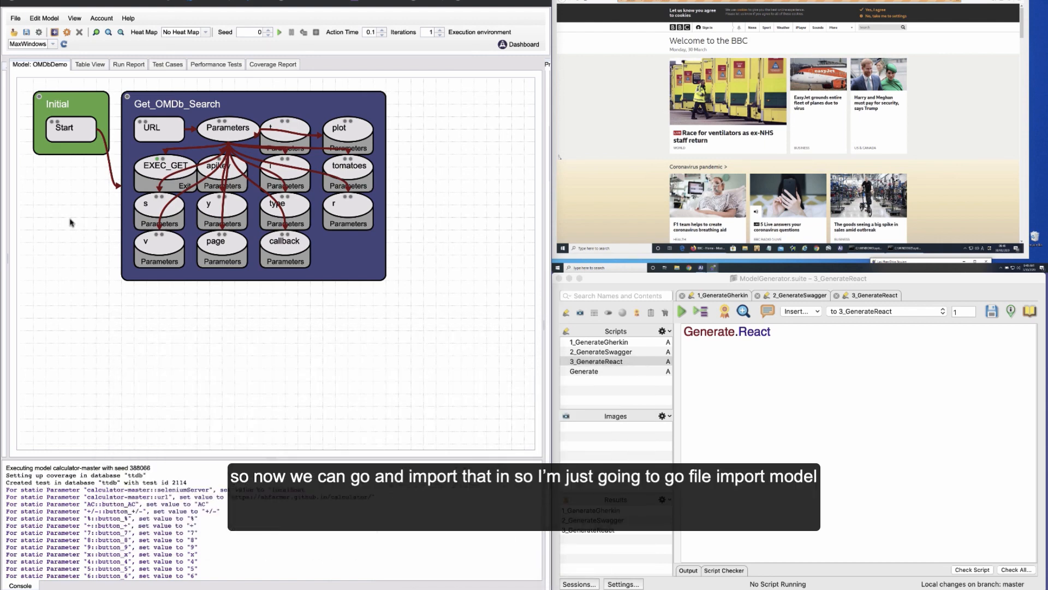
click(9, 23)
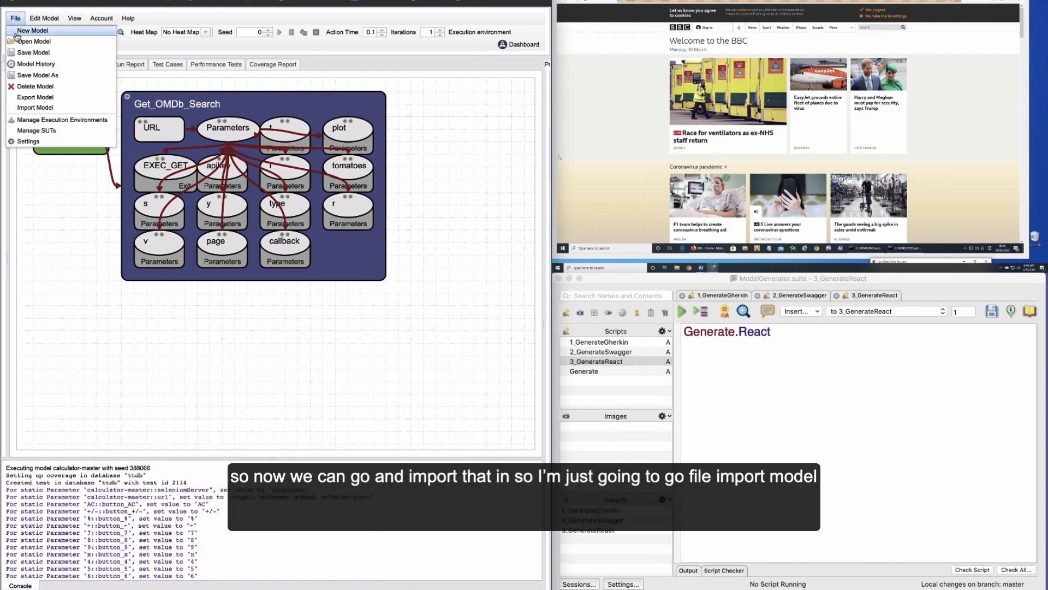
click(37, 104)
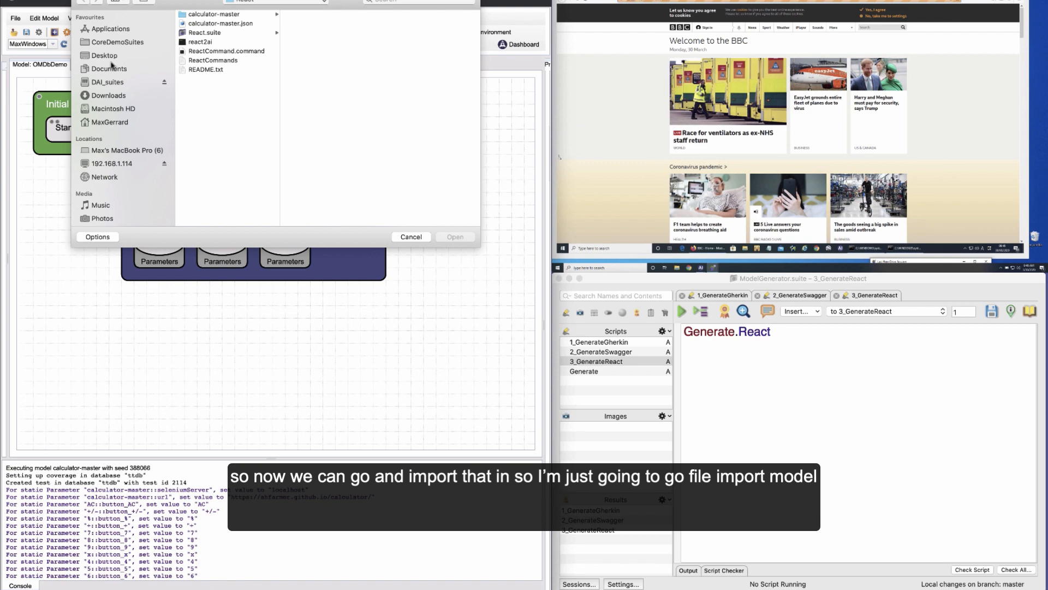
click(106, 71)
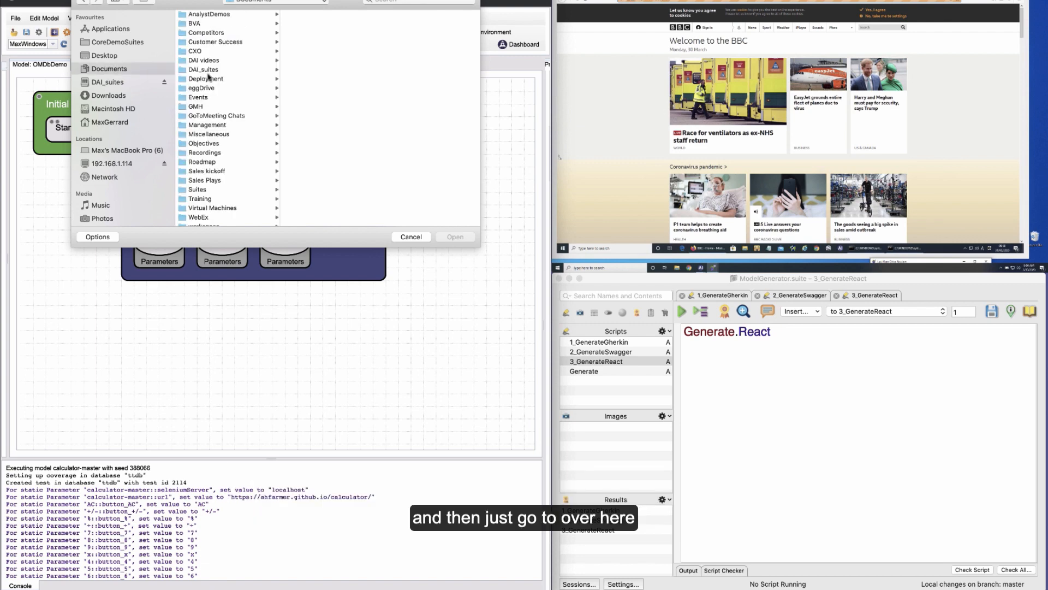
click(207, 70)
click(315, 170)
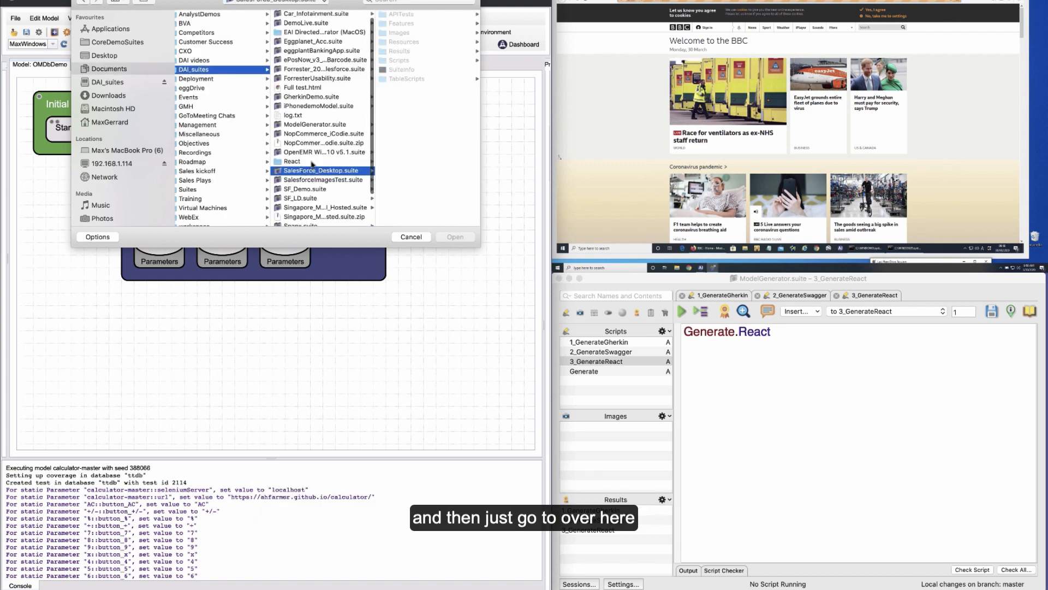
click(431, 23)
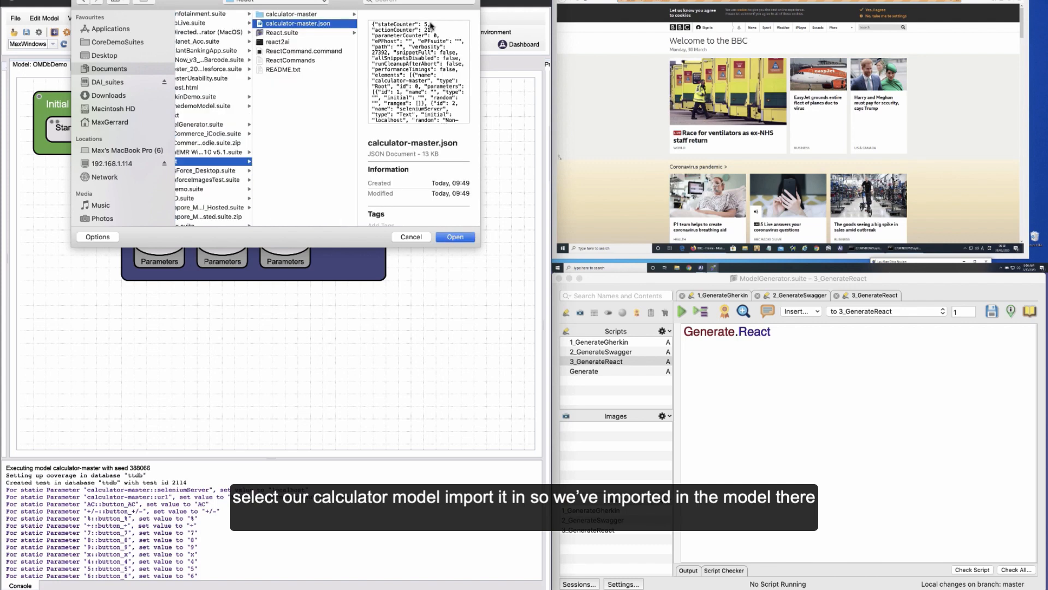
key(Return)
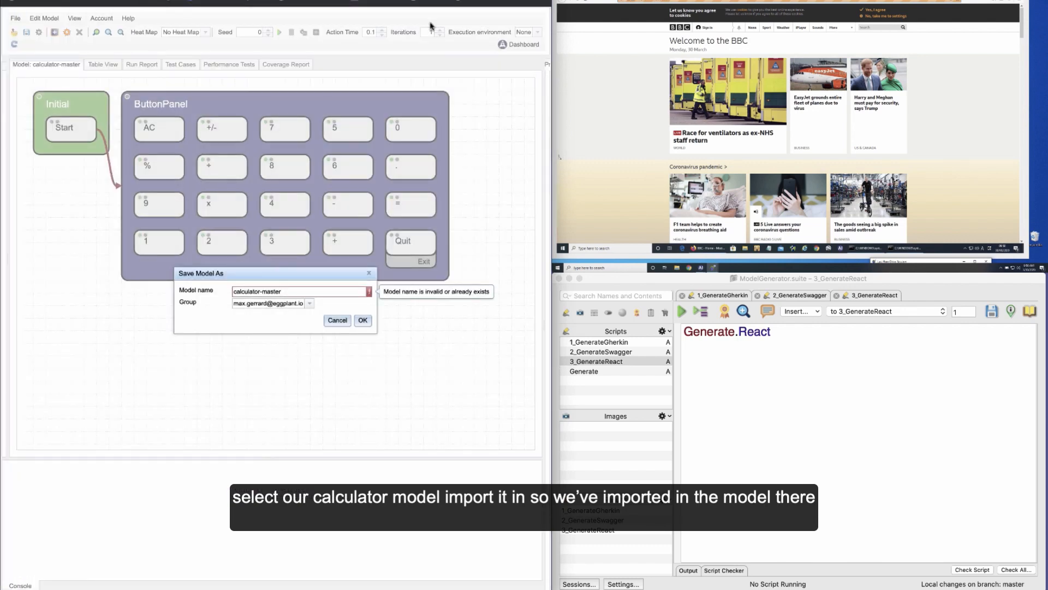
text(1)
click(362, 320)
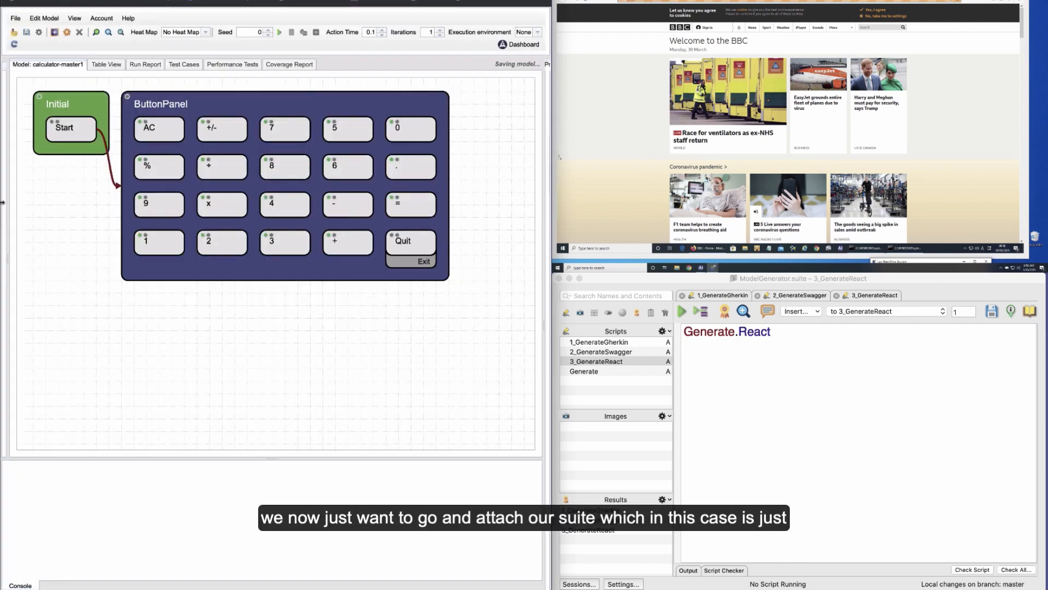
Expand the snippets pane and attach React/React.suite to the calculator model
drag(8, 207, 153, 209)
click(76, 80)
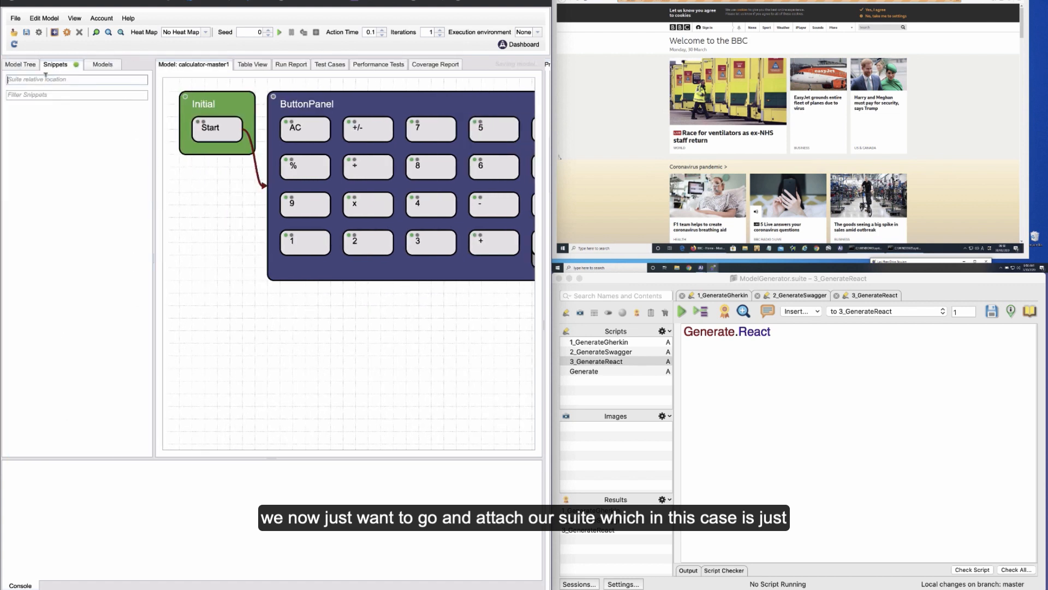
text(React/React.suite)
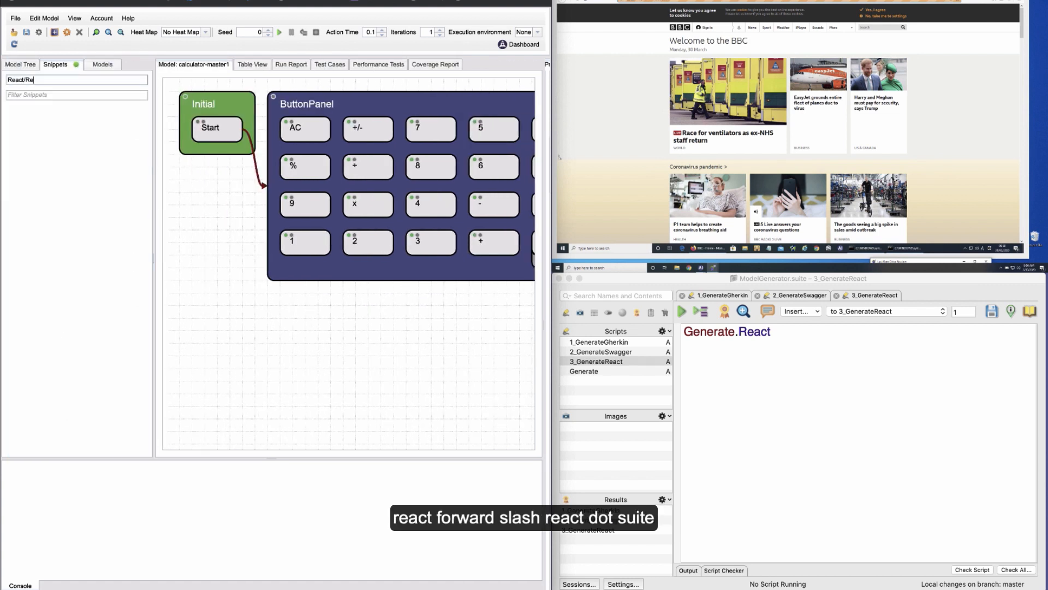
click(34, 95)
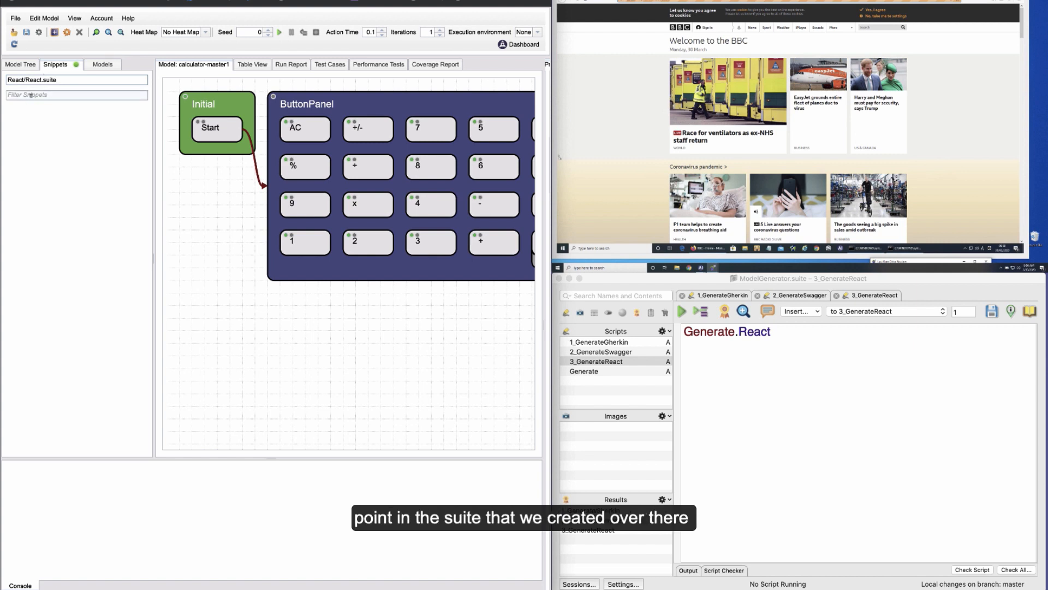
Choose MaxLocal as the execution environment, collapse the snippets pane and run the calculator model
click(530, 33)
click(522, 53)
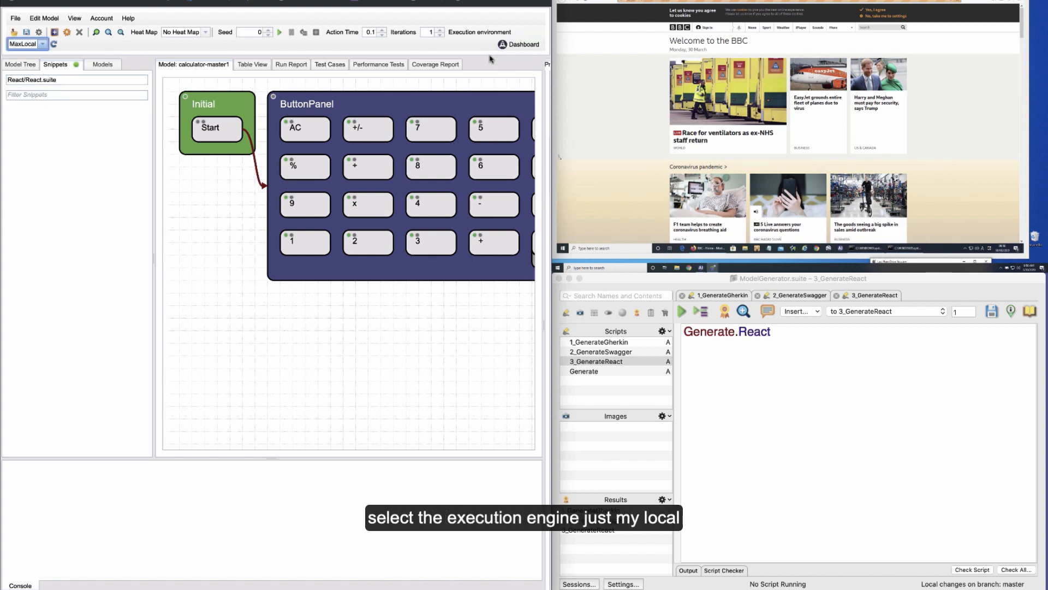
drag(152, 152, 3, 151)
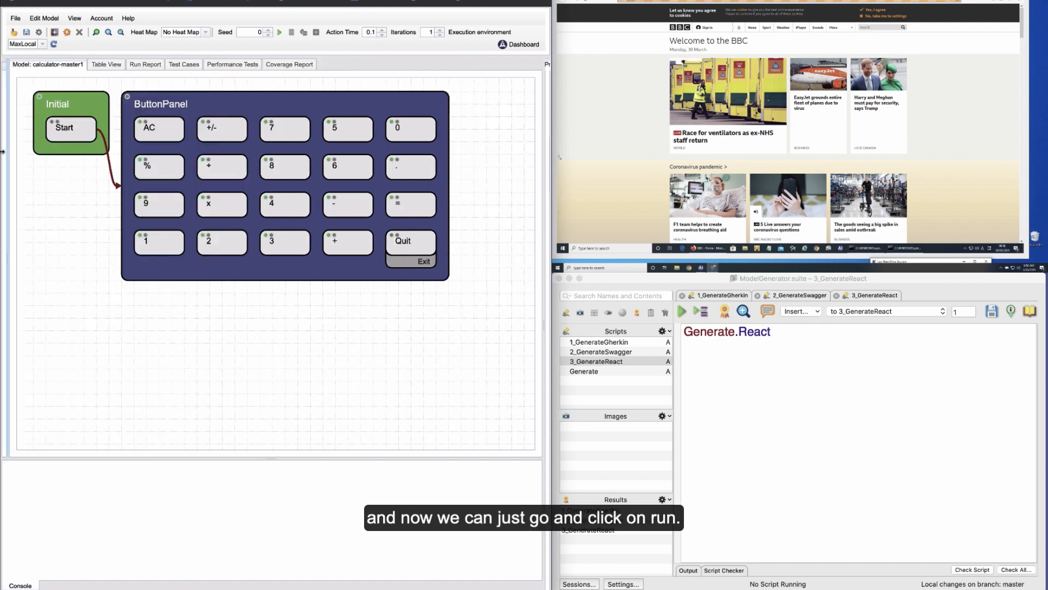
click(280, 33)
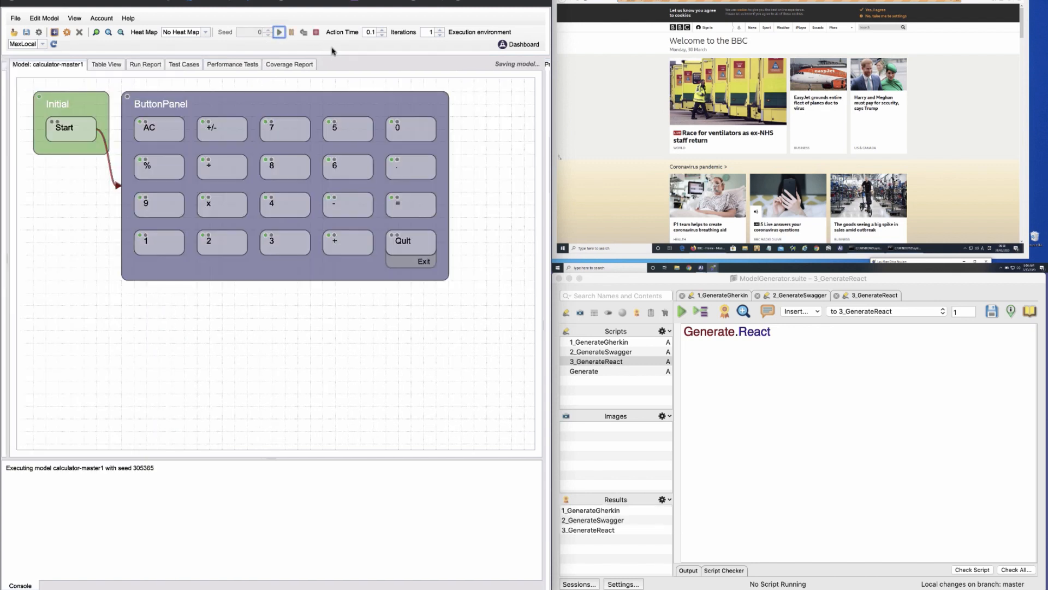